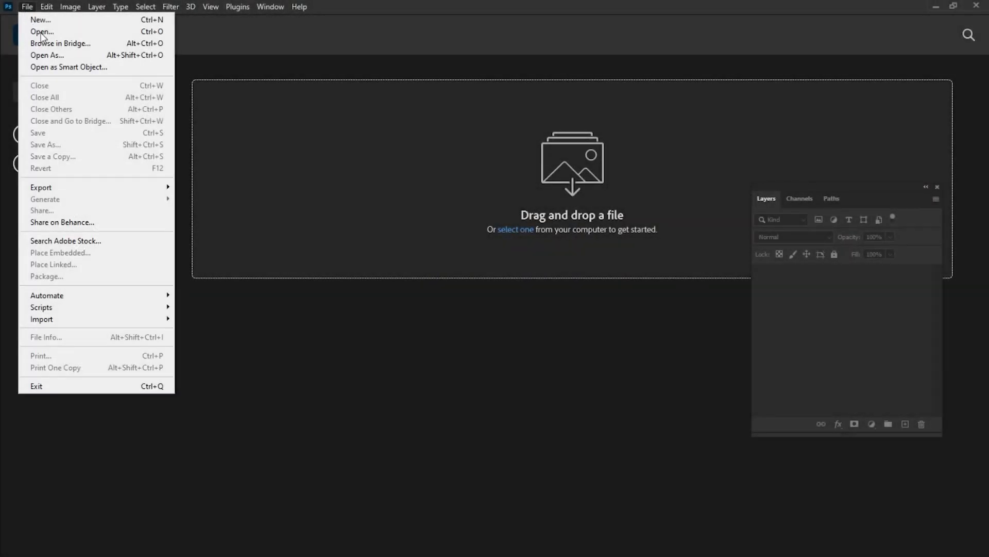
- Open Photo.jpg and position it in the view
click(42, 32)
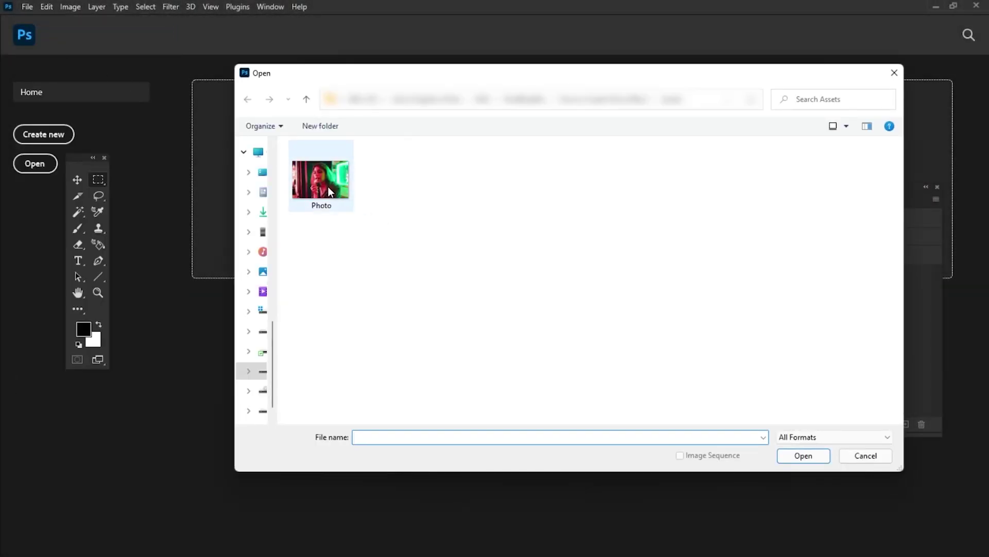
double_click(328, 187)
drag(524, 231, 478, 223)
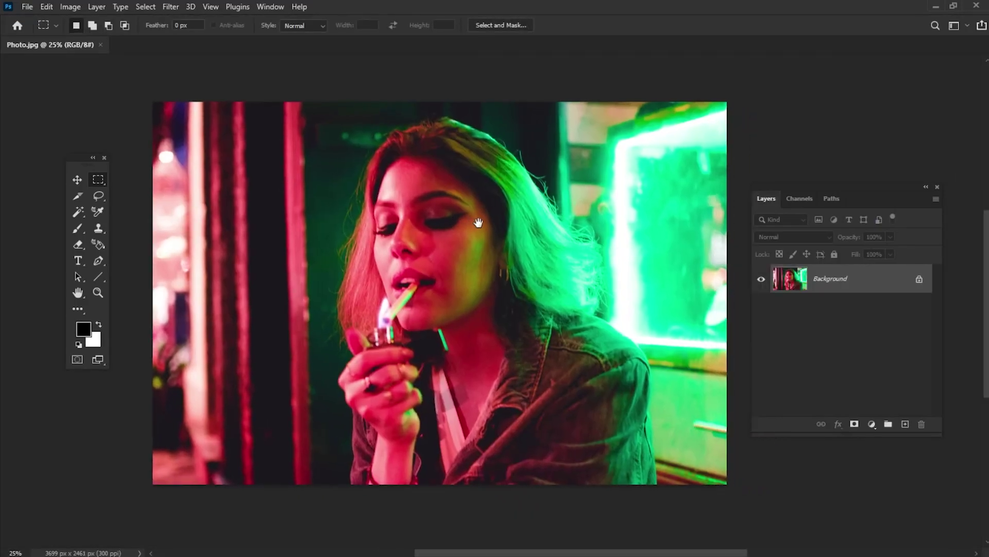
- Draw two crossing diagonal lines across the face with the Line tool
click(98, 277)
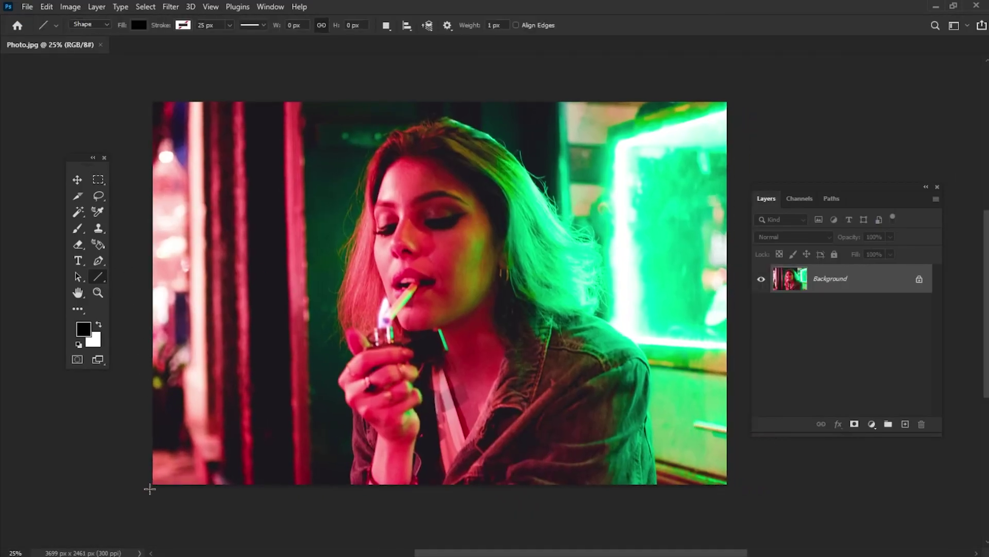
drag(148, 488, 508, 83)
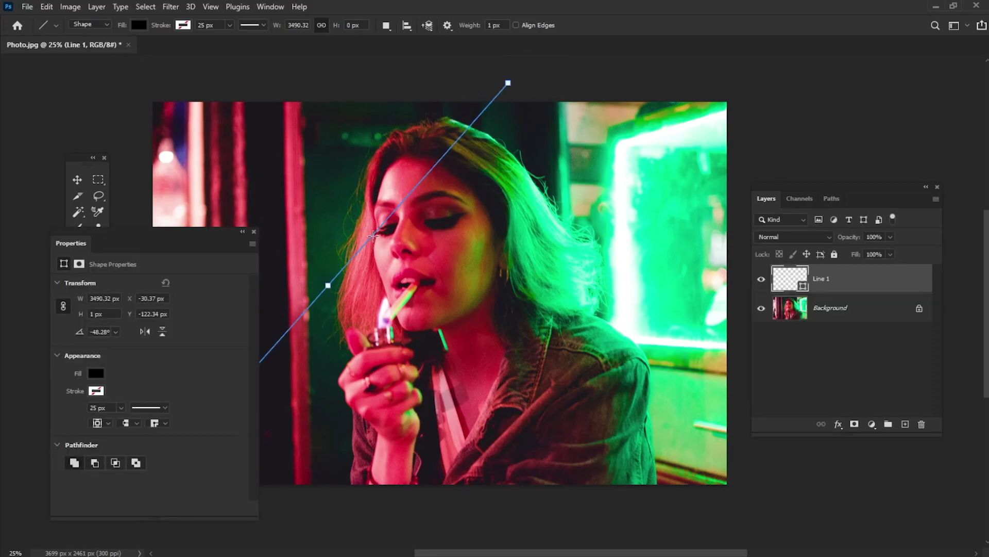
drag(373, 234, 770, 514)
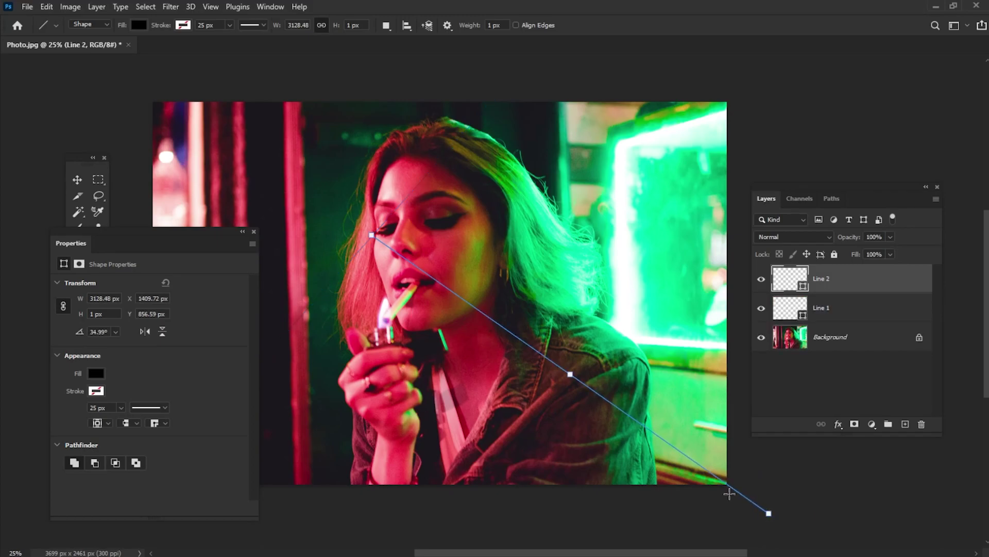
click(251, 231)
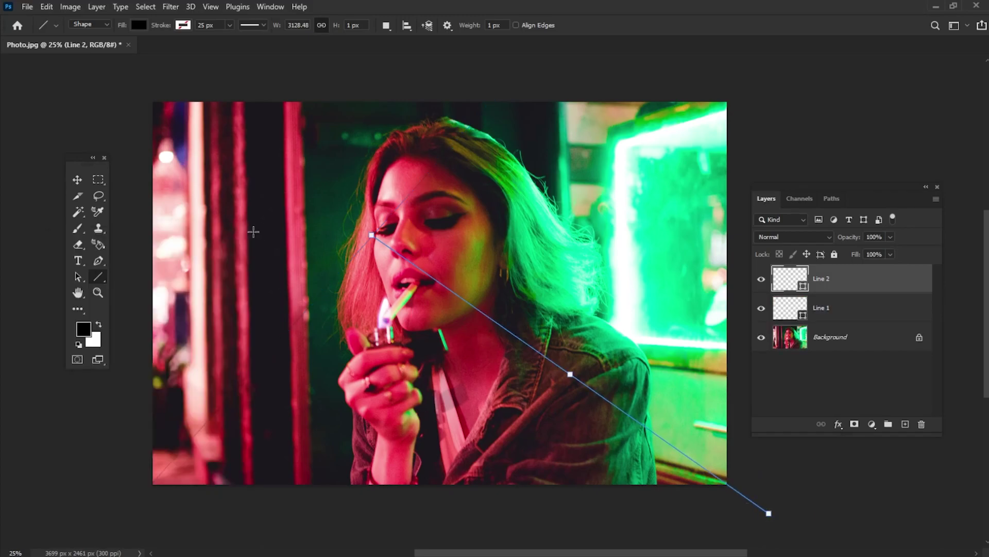
- Merge the two line layers into one and rasterize it
shift+click(867, 307)
right_click(867, 307)
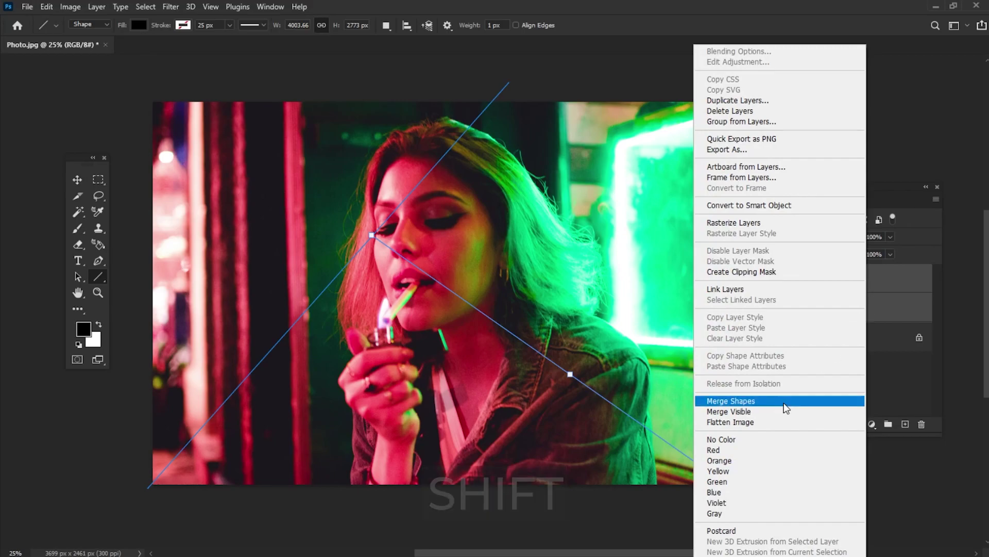
click(784, 401)
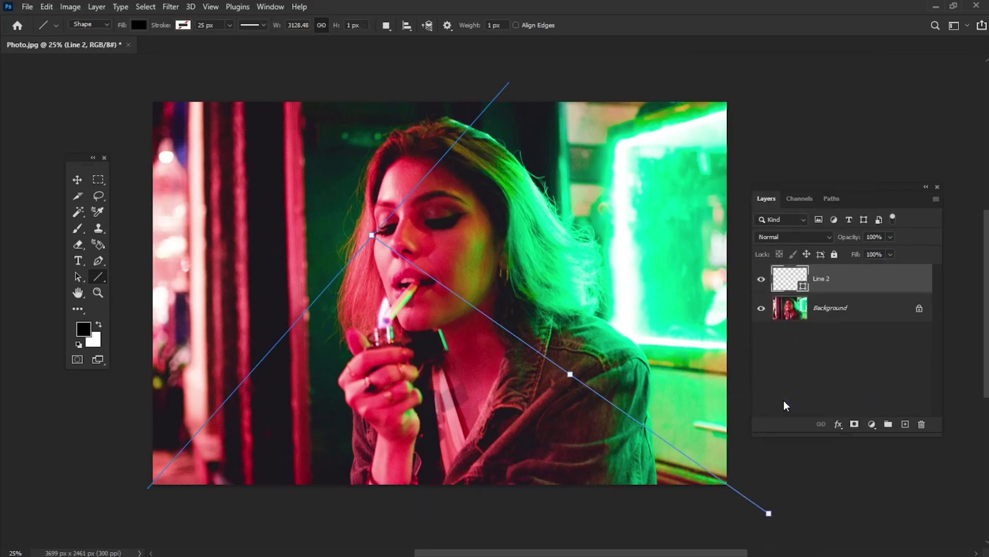
right_click(878, 279)
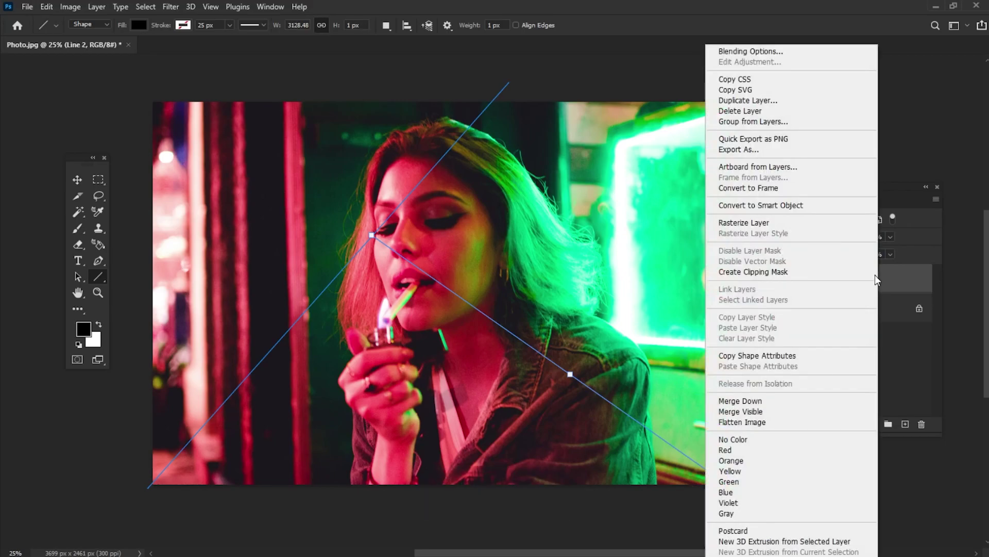
click(751, 223)
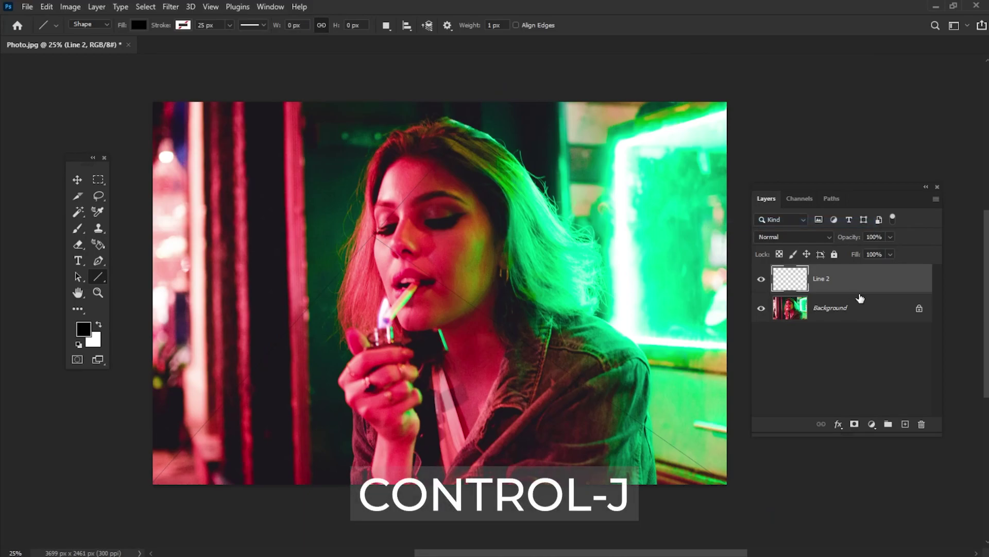
- Duplicate the Background photo layer and hide all the photo layers
click(881, 316)
key(ctrl+j)
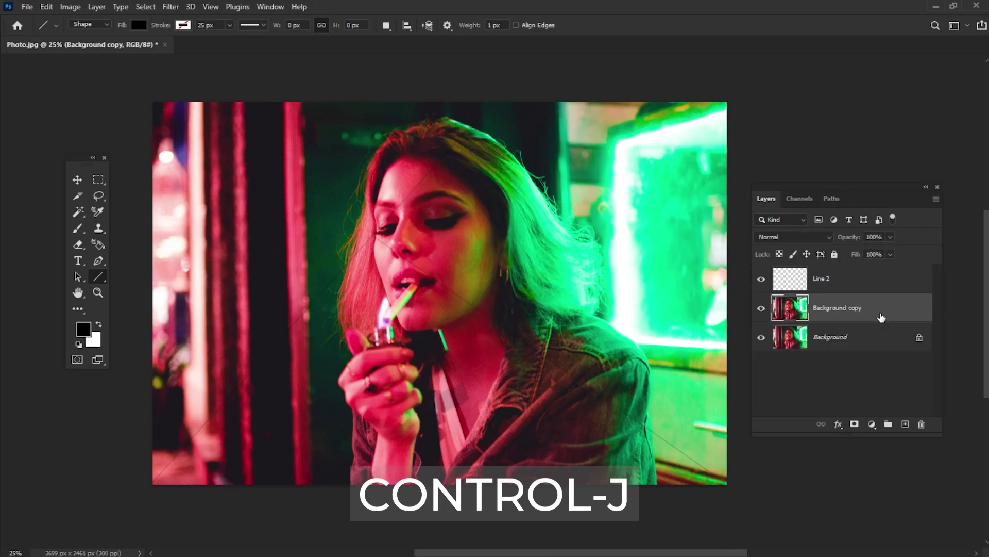
key(ctrl+j)
key(ctrl+j)
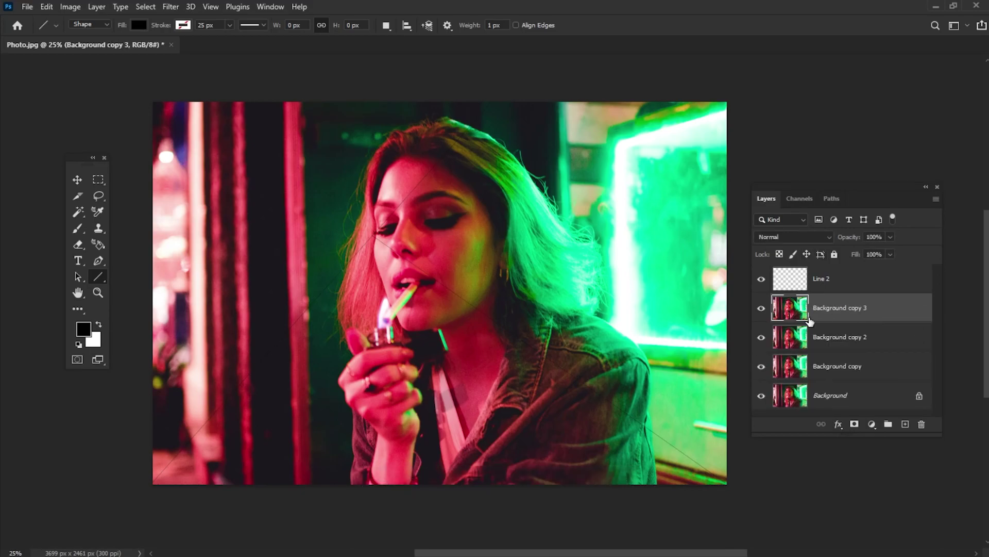
drag(762, 329, 762, 404)
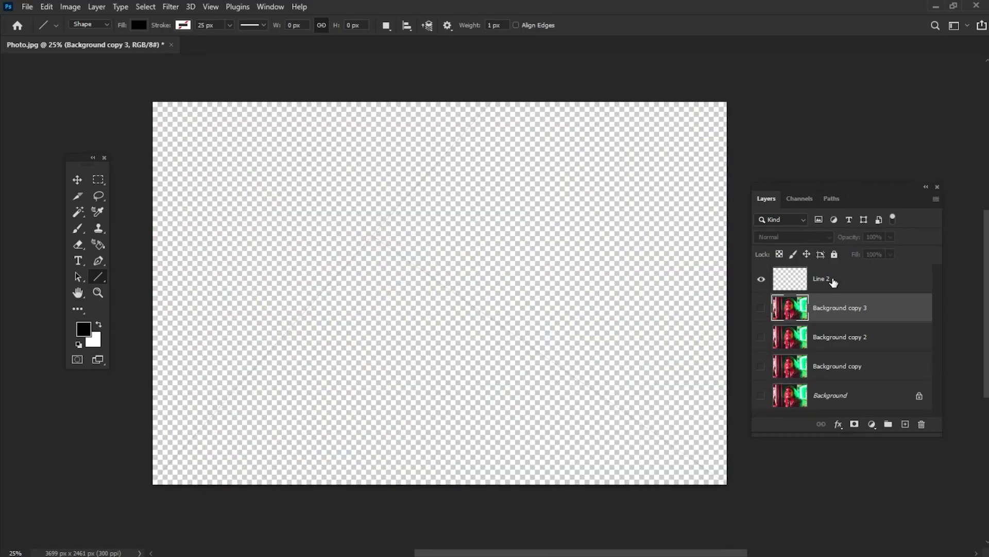
- Magic-wand one slice on Line 2 and mask Background copy to it
click(834, 282)
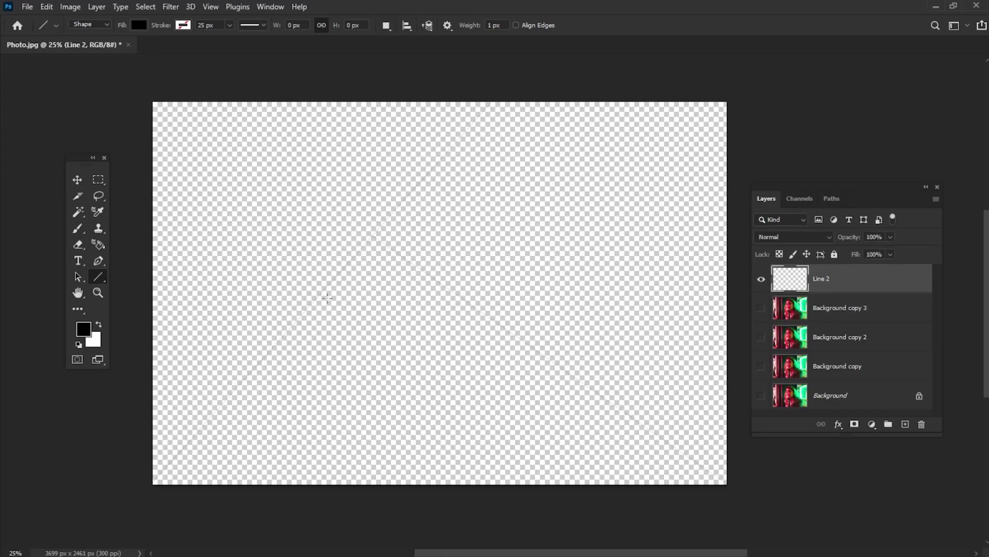
click(80, 211)
click(127, 237)
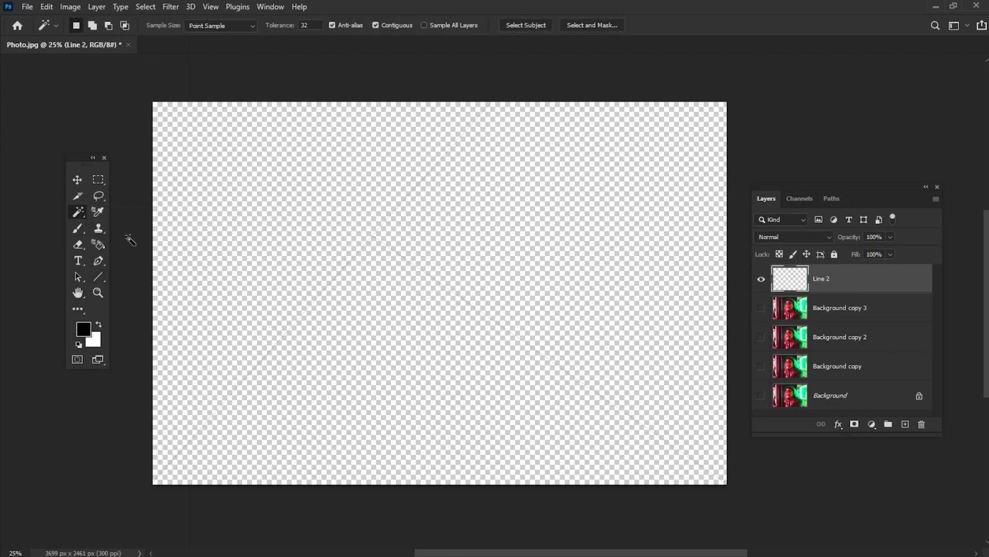
click(246, 206)
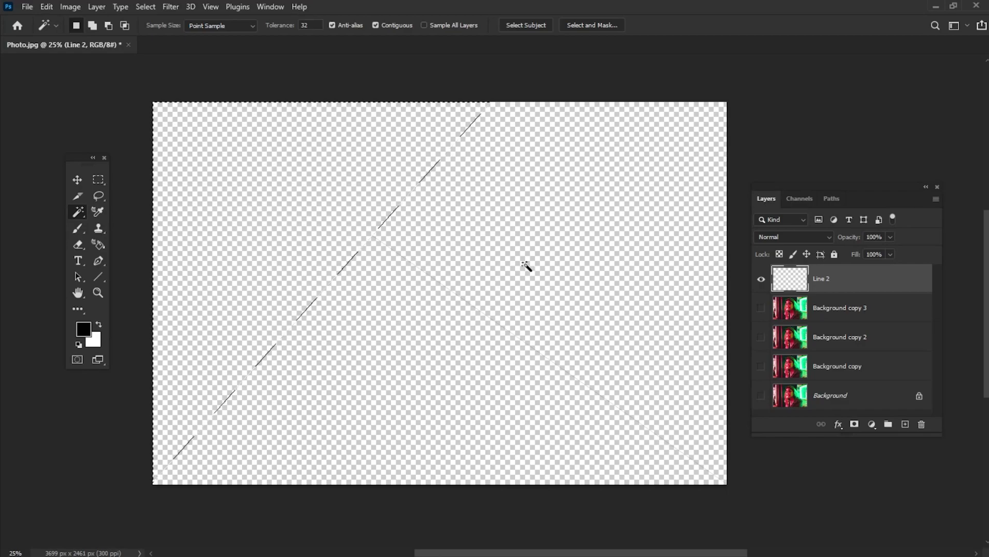
click(854, 368)
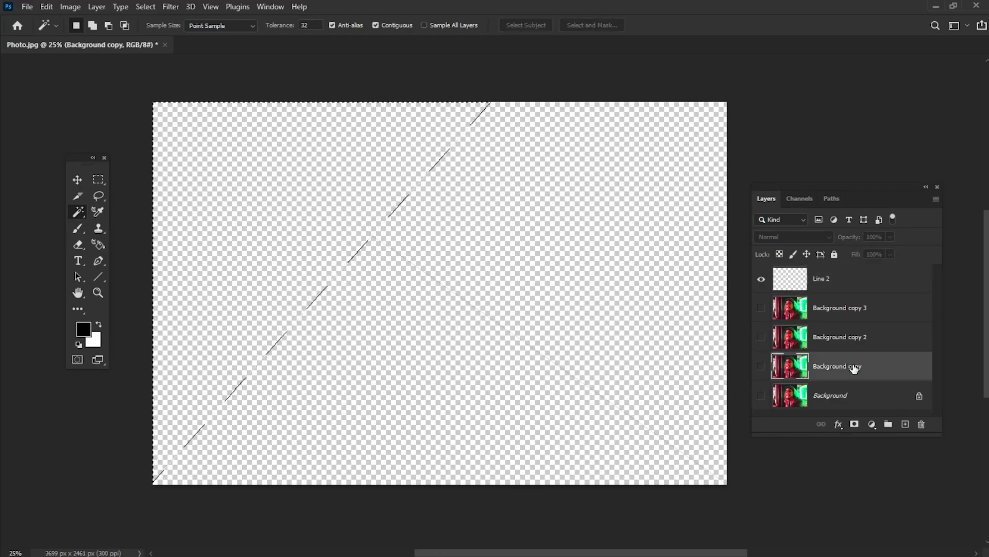
click(854, 425)
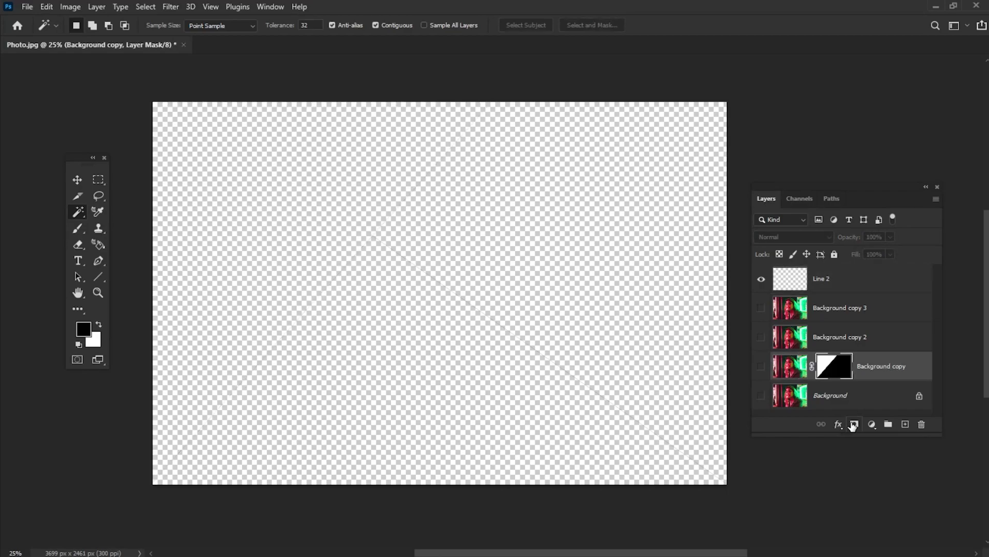
- Mask Background copy 2 and Background copy 3 to the other slices between the lines
click(833, 282)
click(636, 233)
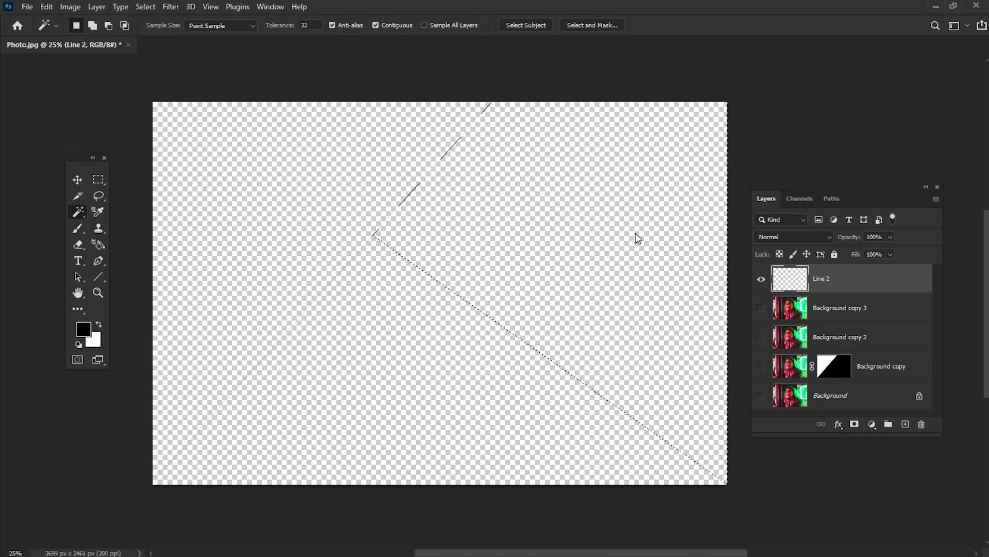
click(880, 345)
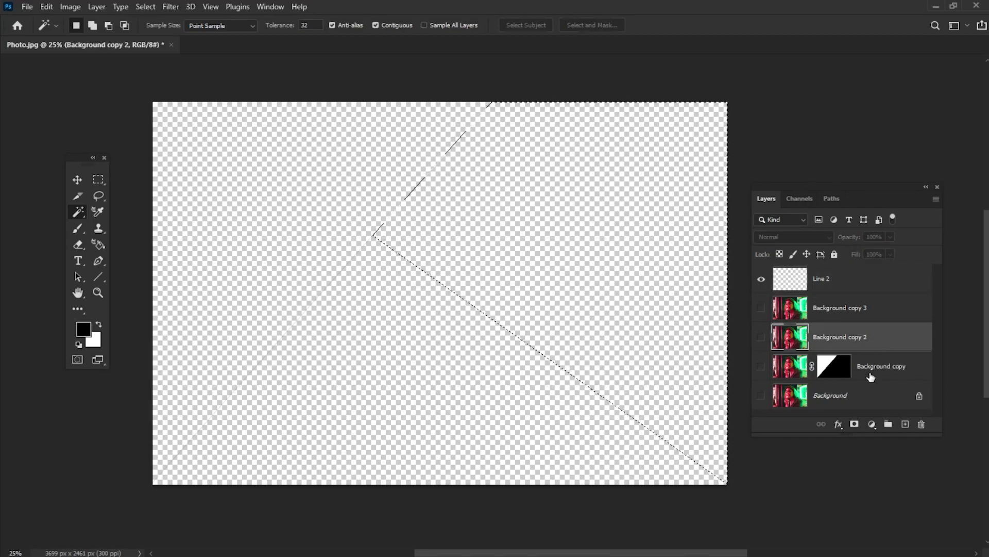
click(855, 424)
click(824, 274)
click(834, 320)
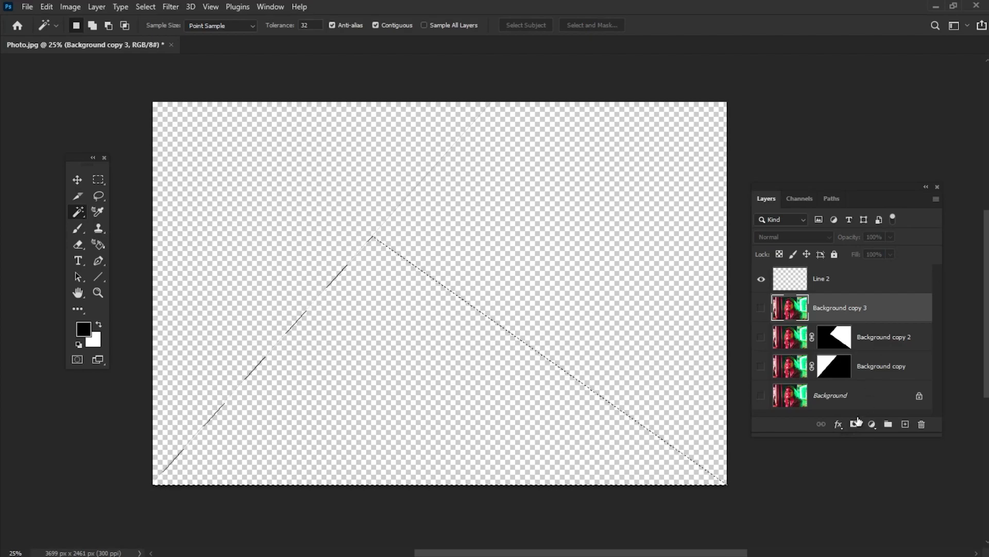
click(853, 425)
click(78, 179)
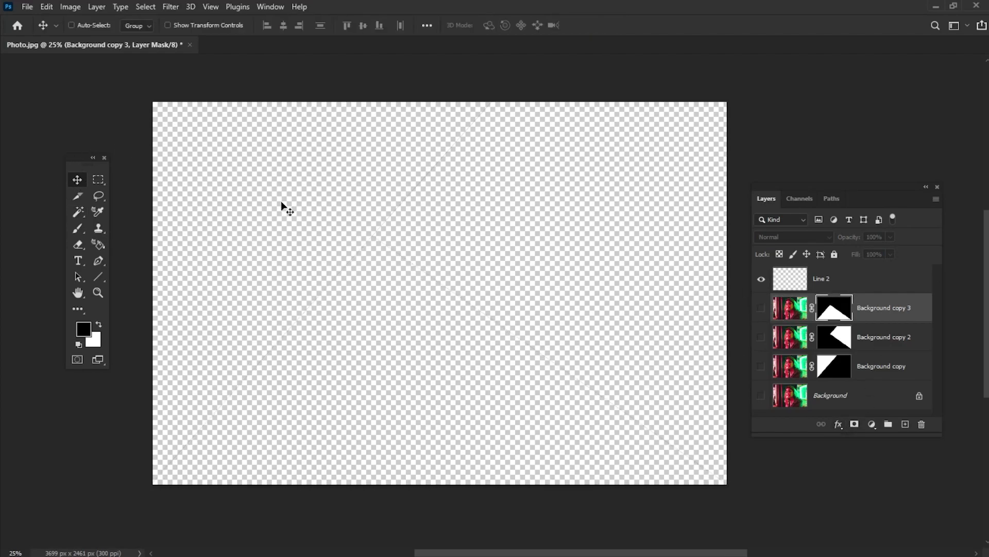
- Show the Background layer and apply a Gaussian Blur to it
click(858, 398)
click(761, 396)
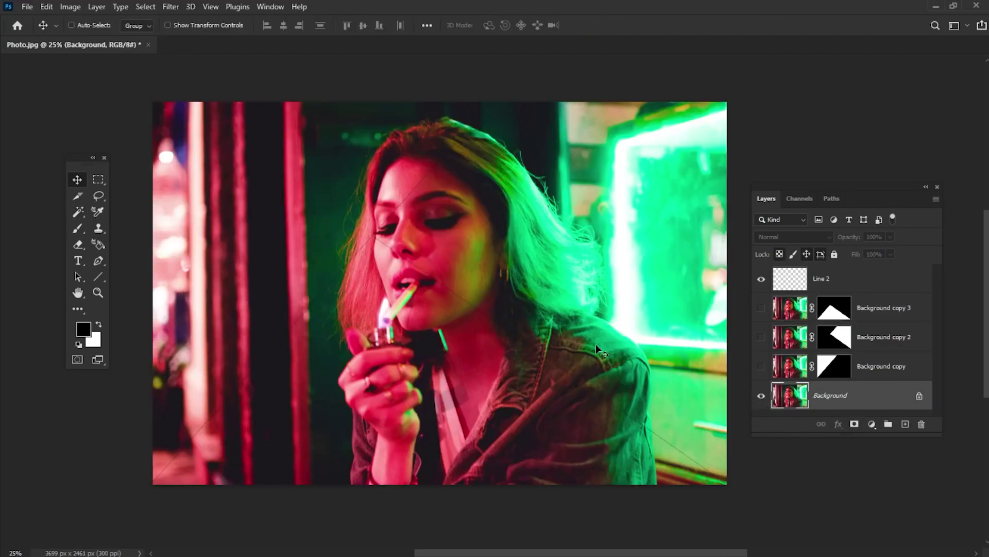
click(170, 7)
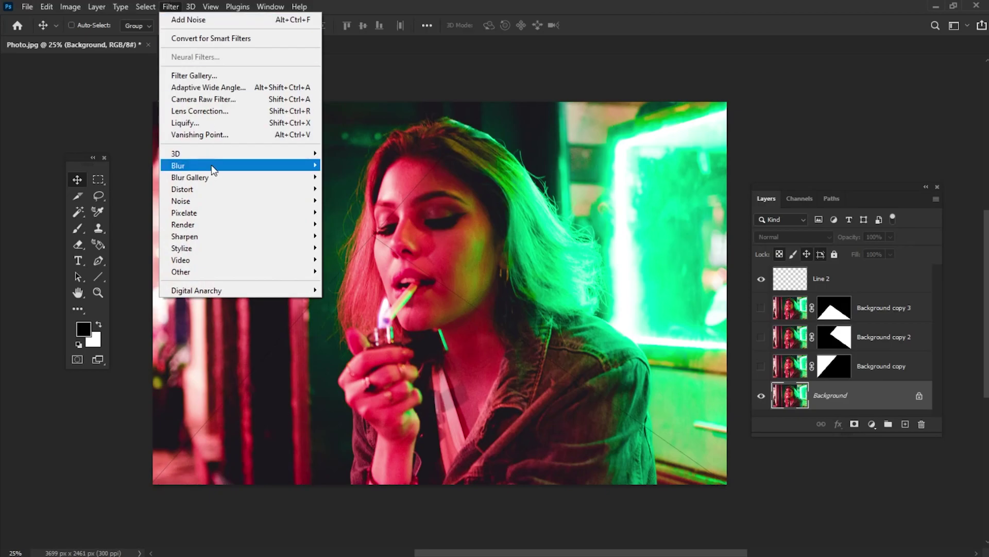
mouse_move(178, 165)
click(331, 212)
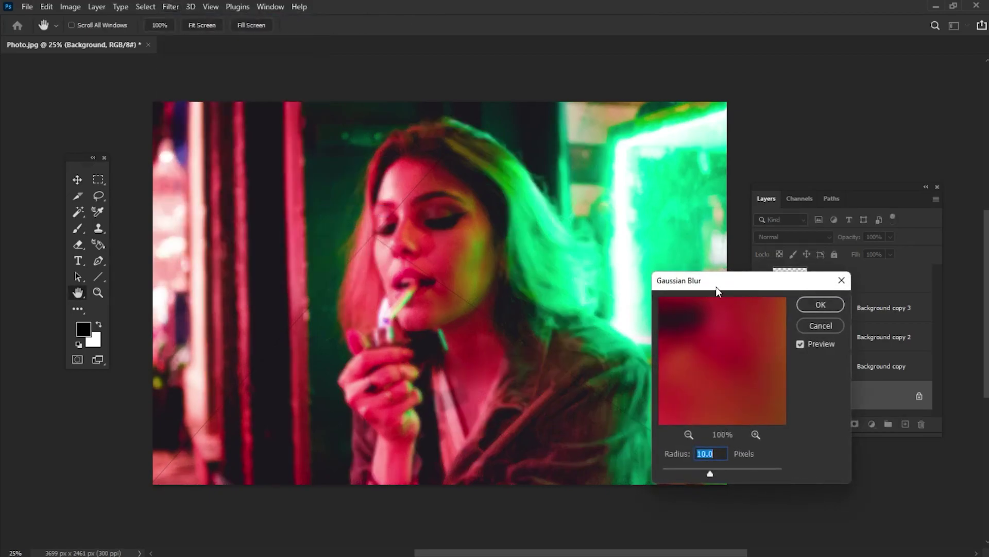
drag(740, 284, 539, 178)
drag(589, 344, 636, 384)
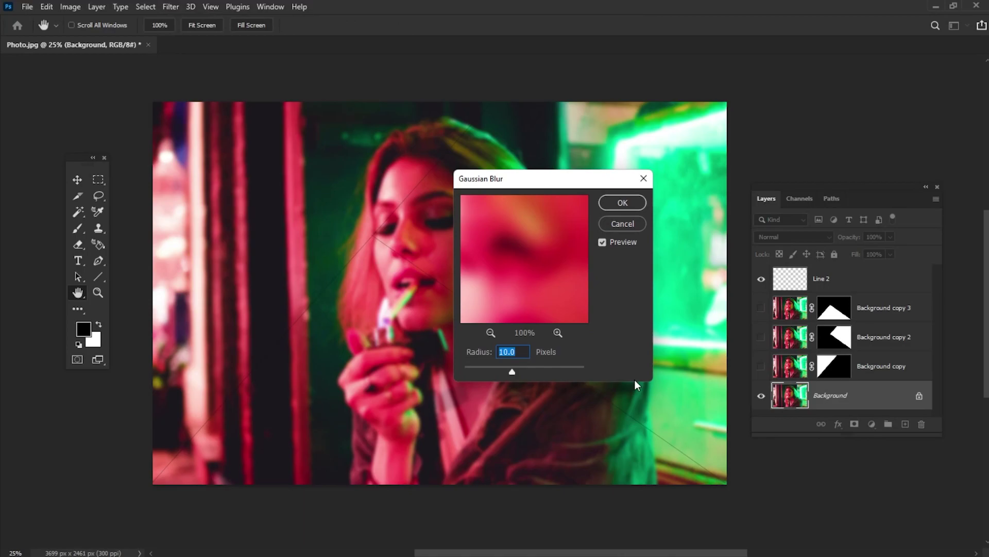
click(623, 204)
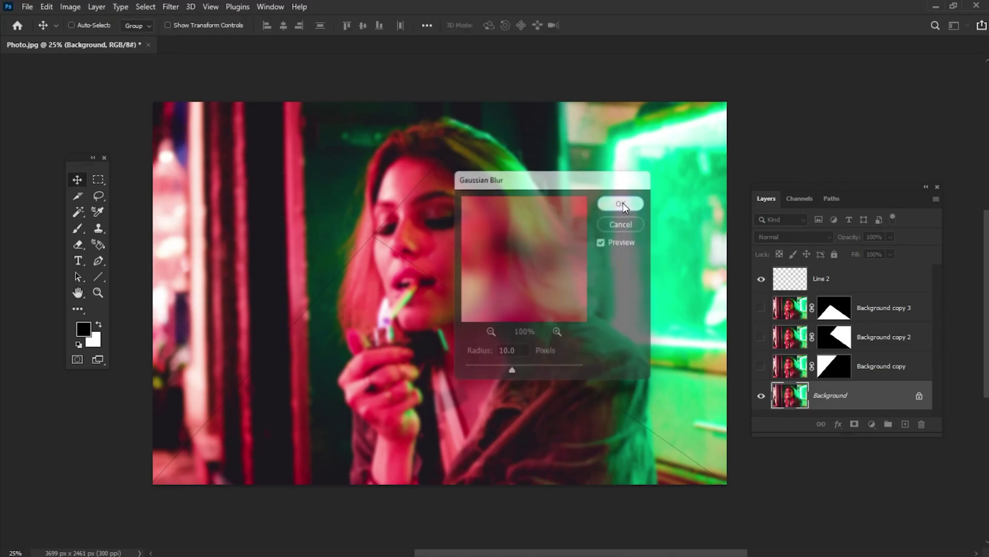
- Show Background copy and reapply the blur to its mask
click(834, 366)
click(761, 366)
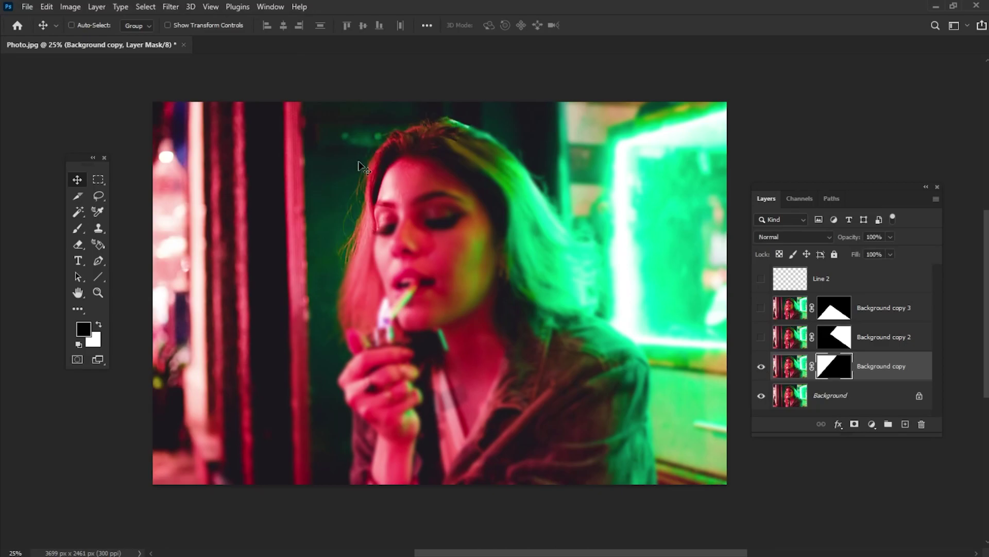
click(170, 6)
click(187, 22)
- Show copies 2 and 3 and reapply the blur to both of their masks
click(761, 336)
click(761, 307)
click(844, 342)
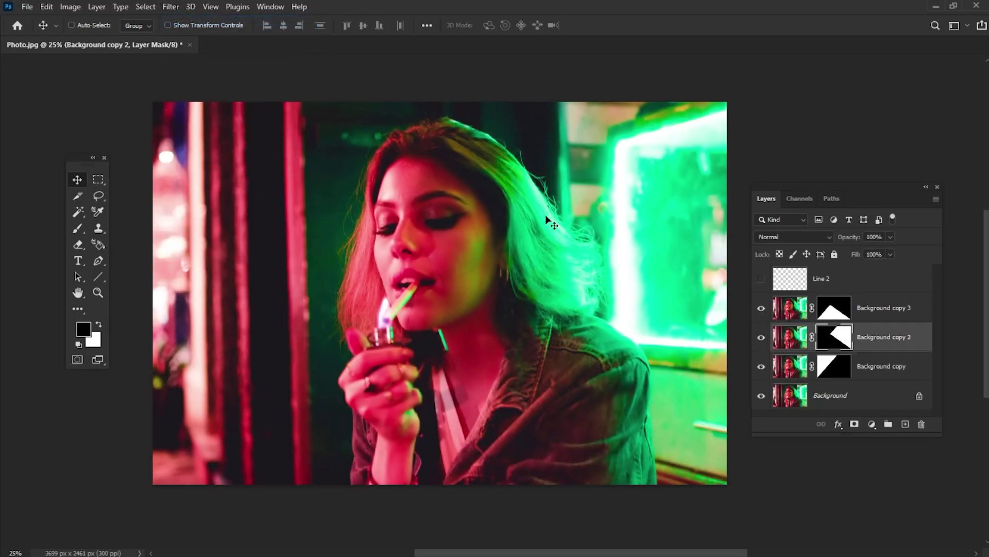
click(172, 7)
click(187, 22)
click(835, 310)
click(171, 6)
click(188, 21)
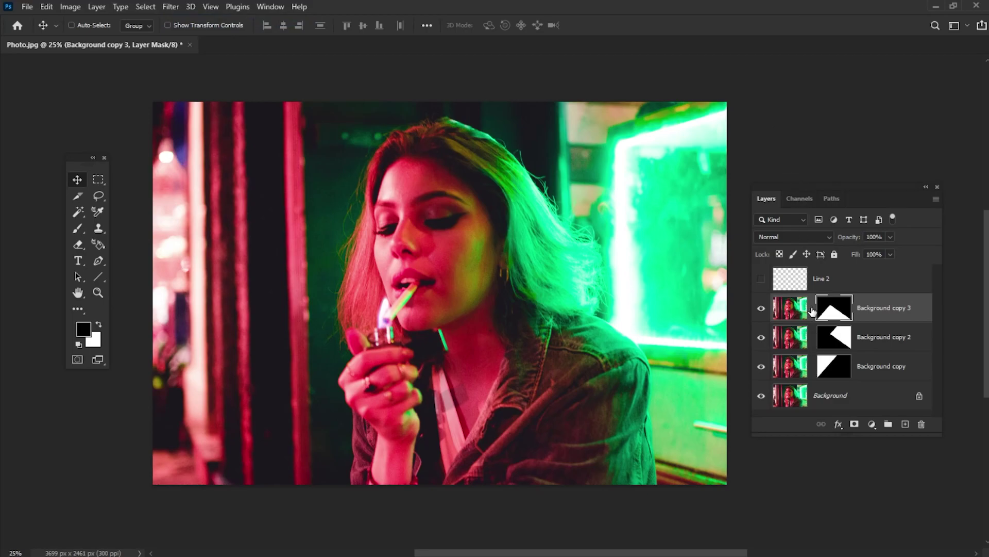
- Scale the first slice to about 116%, shift it left and rotate it about 11.5°
click(785, 371)
key(ctrl+t)
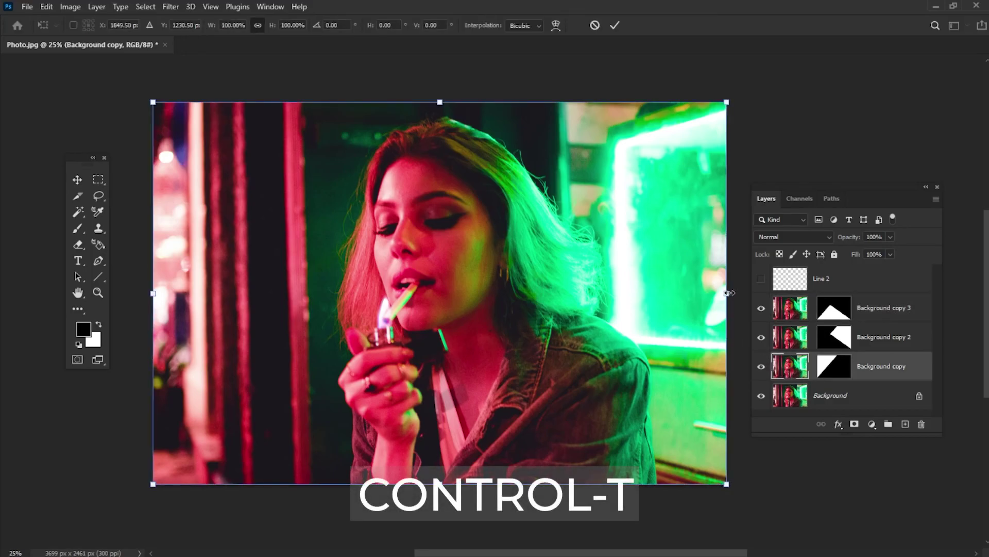
drag(728, 293, 824, 296)
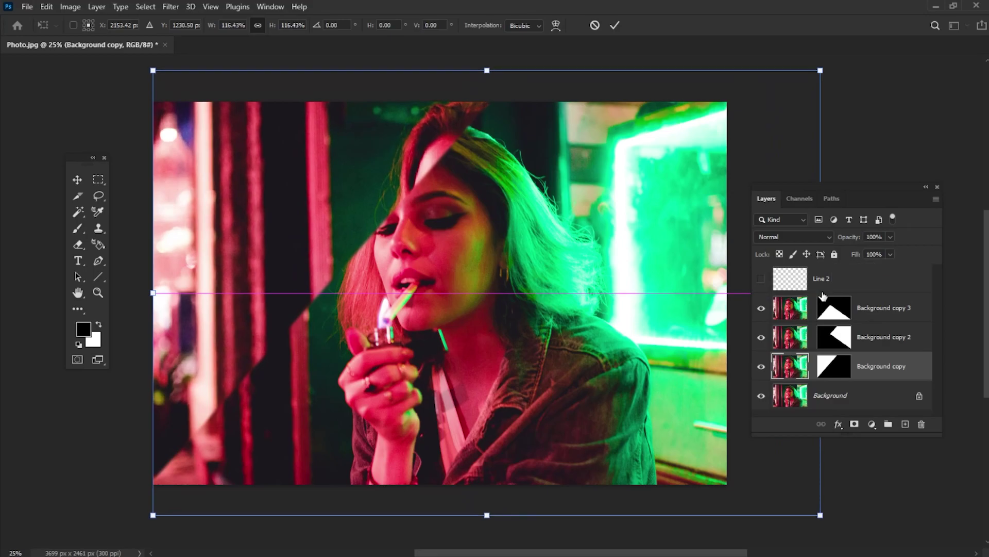
drag(638, 283, 490, 271)
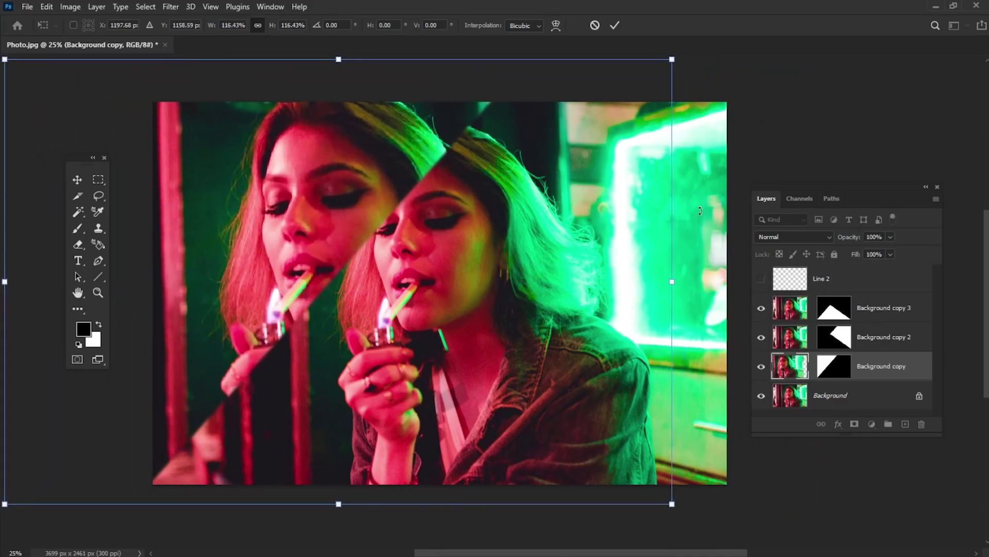
drag(700, 211, 682, 284)
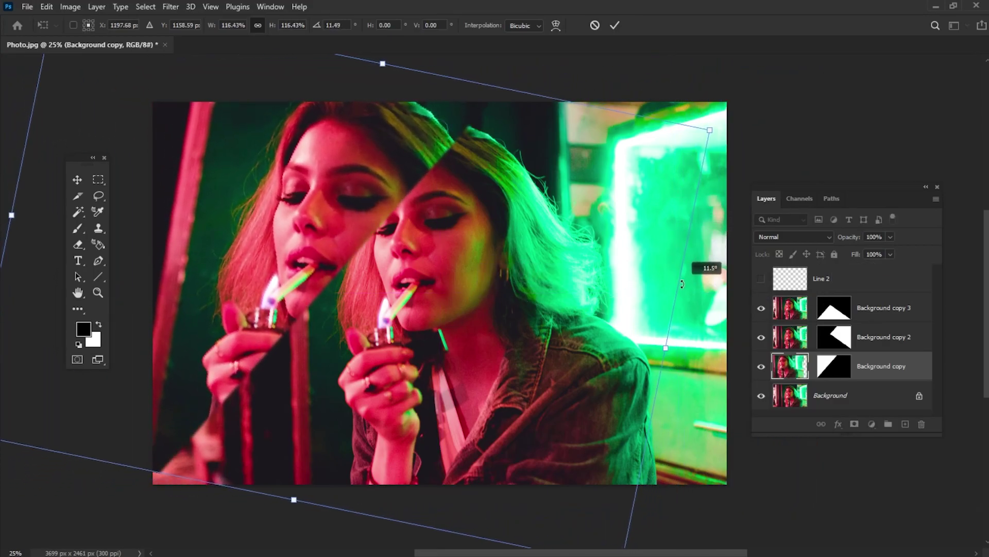
drag(509, 248, 442, 255)
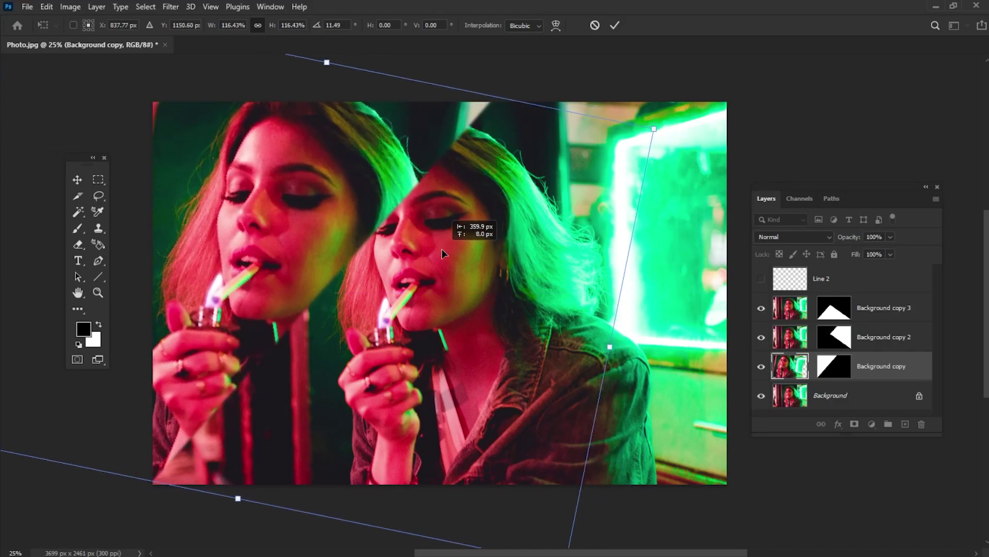
click(616, 26)
- Move the second slice right and down and rotate it clockwise
click(889, 337)
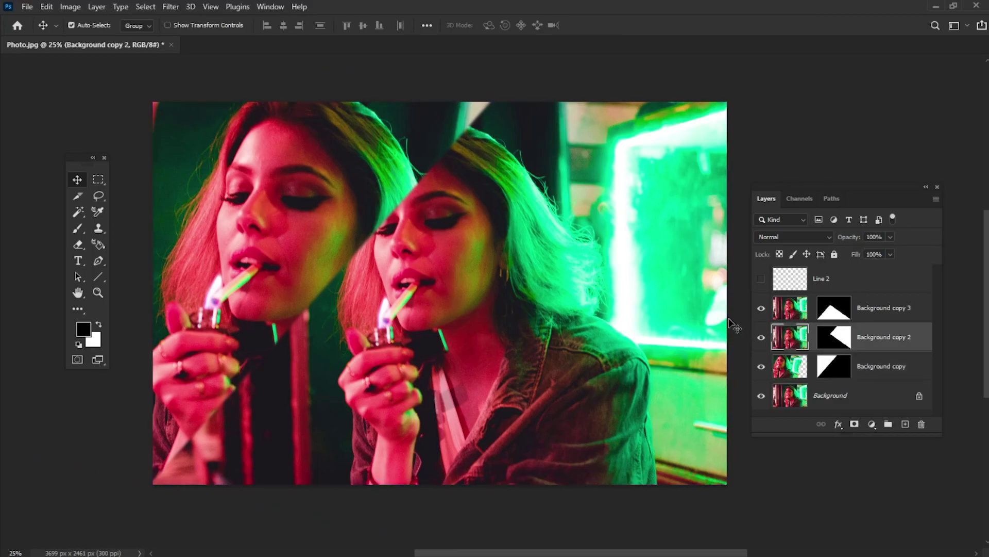
key(ctrl+t)
drag(489, 234, 593, 247)
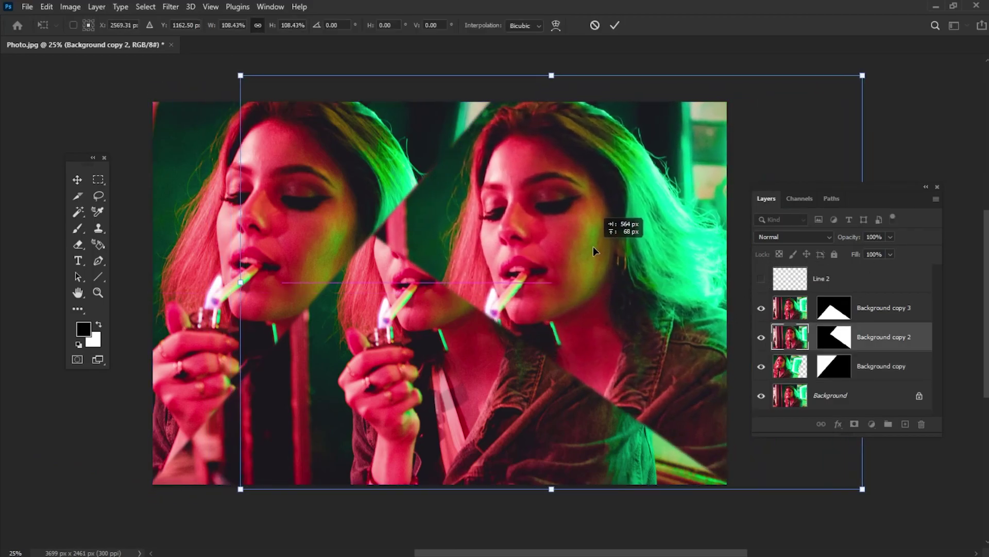
mouse_move(902, 103)
mouse_down()
mouse_move(932, 184)
mouse_move(781, 104)
mouse_up()
click(616, 25)
- Scale the third slice to about 113%, move it left and down, and rotate it clockwise
click(884, 308)
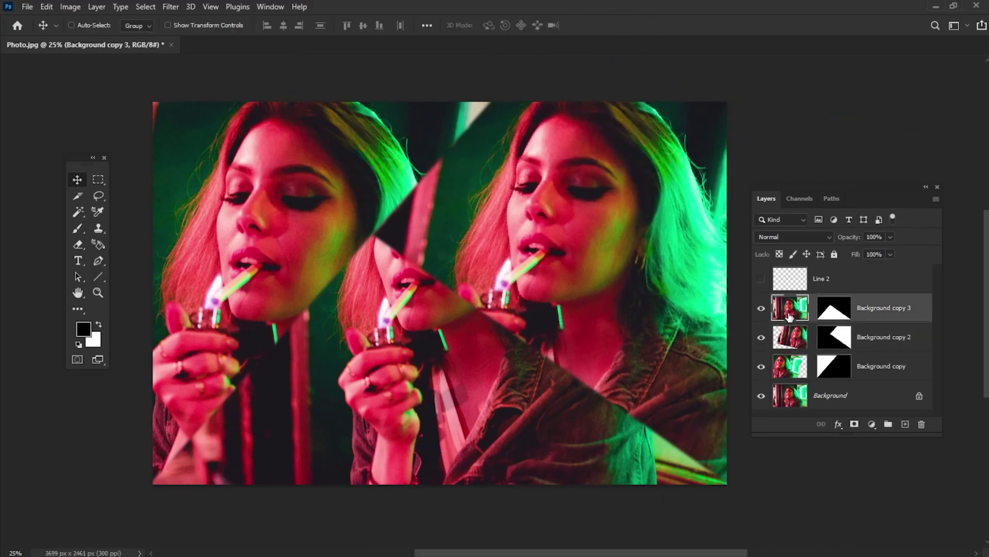
key(ctrl+t)
drag(727, 294, 800, 293)
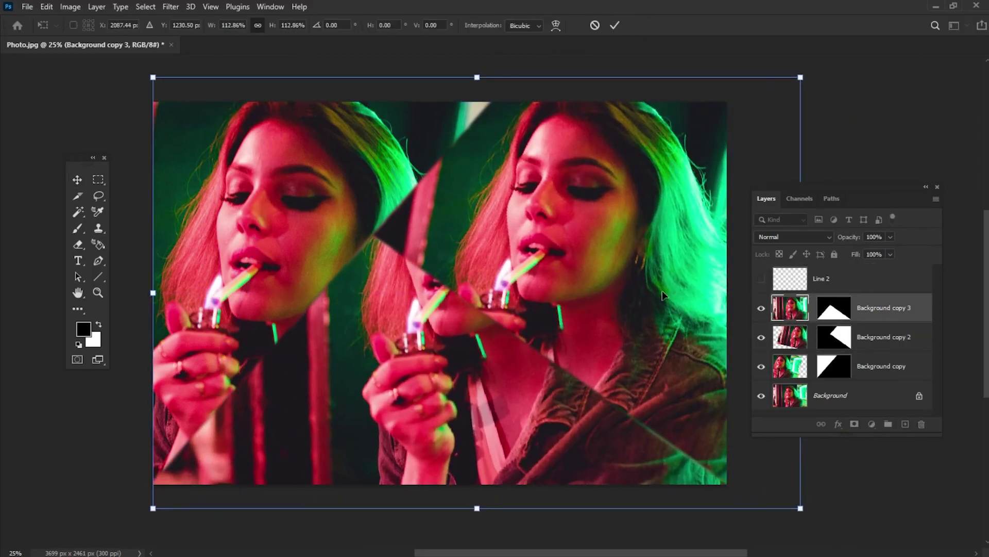
drag(555, 231, 490, 330)
drag(715, 166, 723, 228)
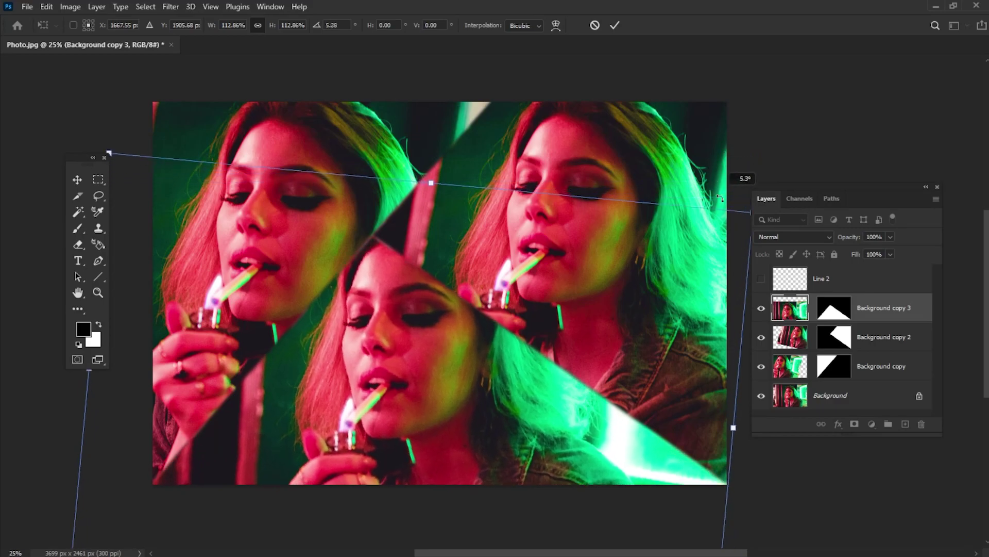
drag(523, 286, 541, 297)
key(Return)
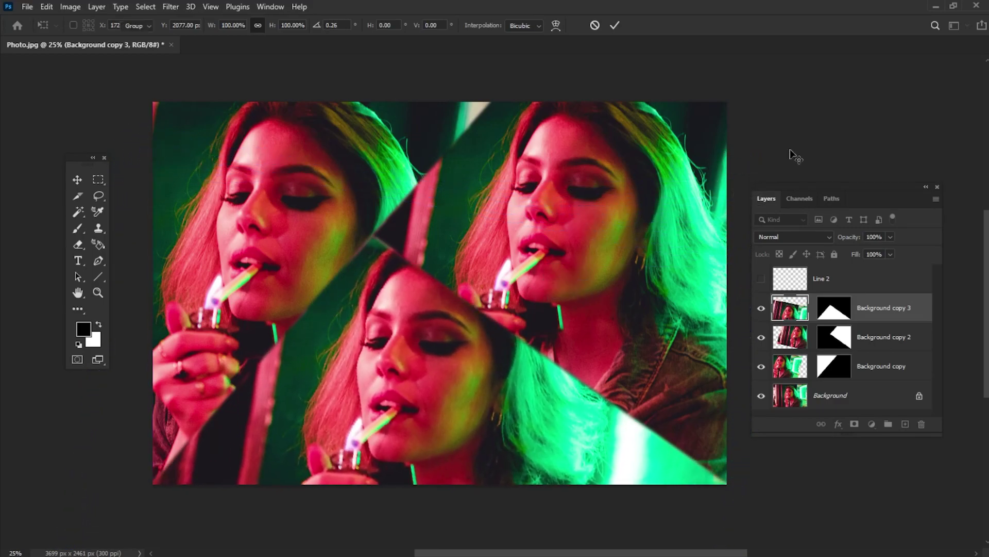
- Unlock Background as Layer 0, enlarge it to about 144% and reposition it
double_click(850, 394)
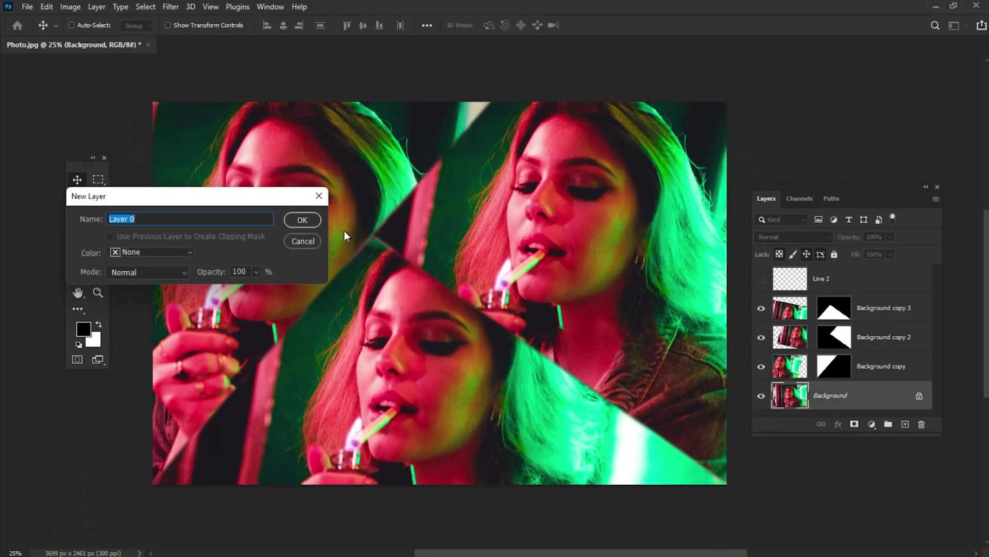
key(Return)
key(ctrl+t)
drag(729, 482, 873, 541)
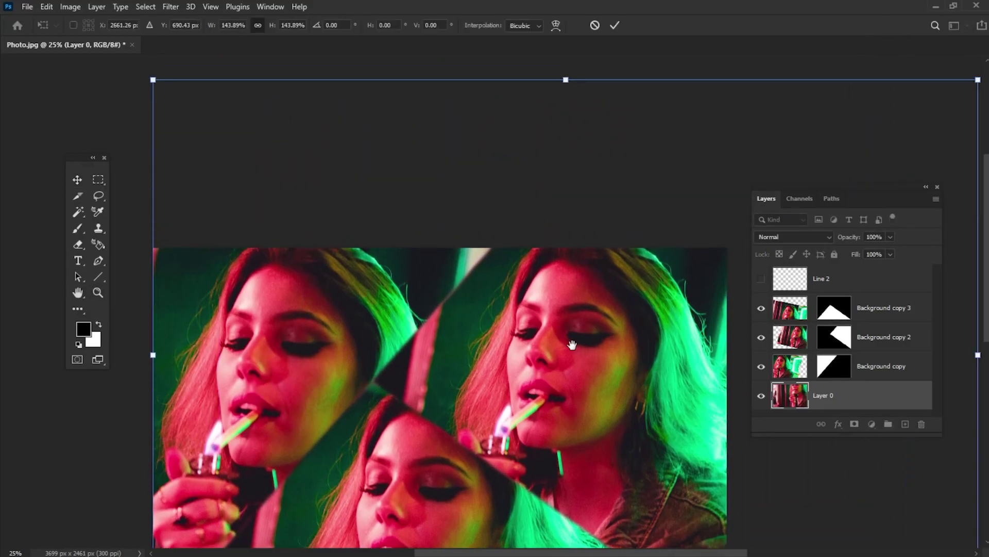
drag(621, 238, 556, 264)
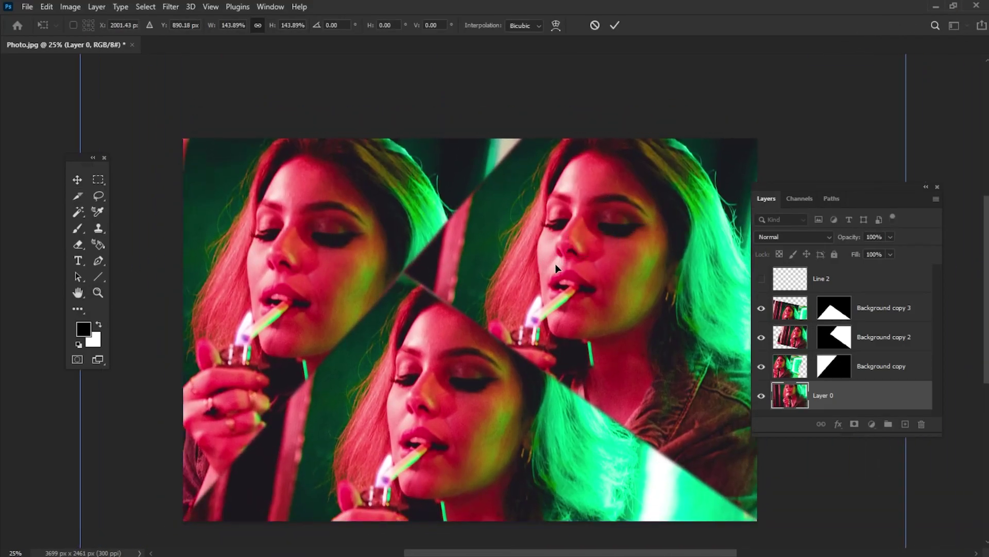
click(615, 28)
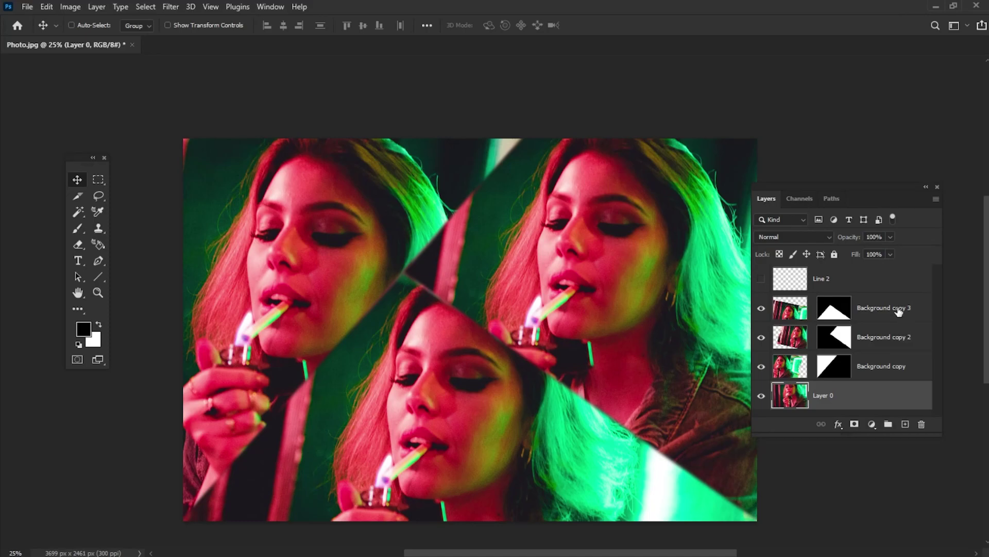
- Group the three Background copy layers into Group 1
click(899, 310)
shift+click(913, 375)
click(889, 423)
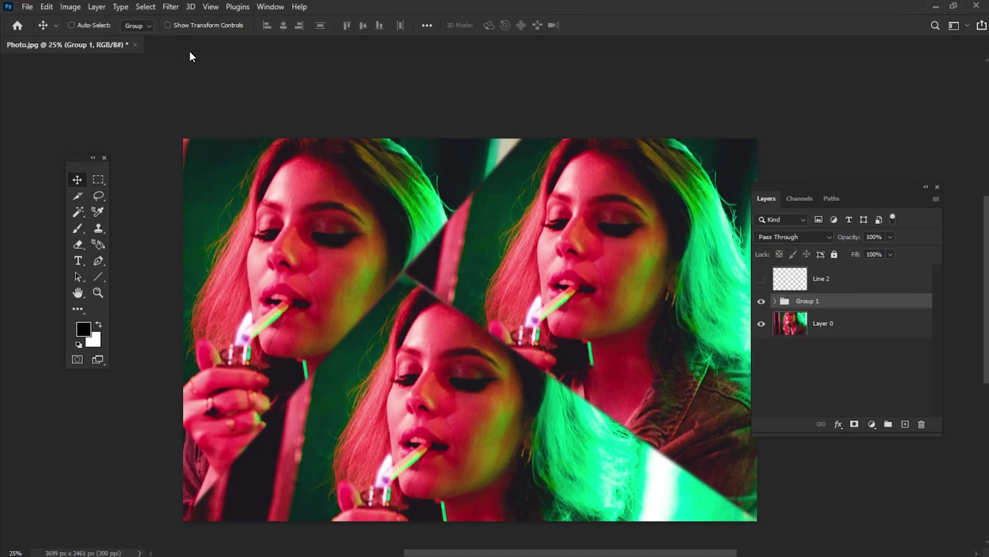
- Add a solid orange Color Fill 1 layer
click(96, 7)
mouse_move(120, 159)
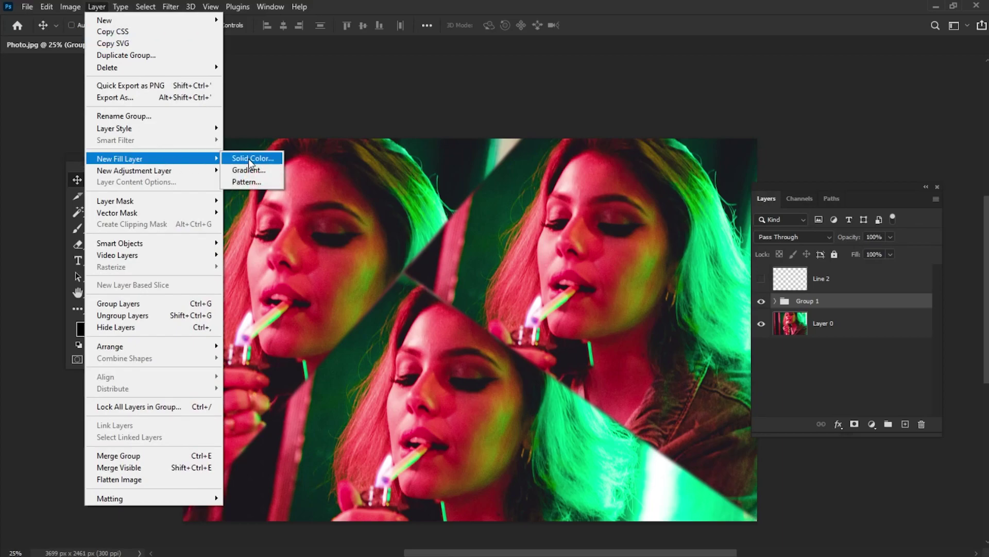
click(264, 160)
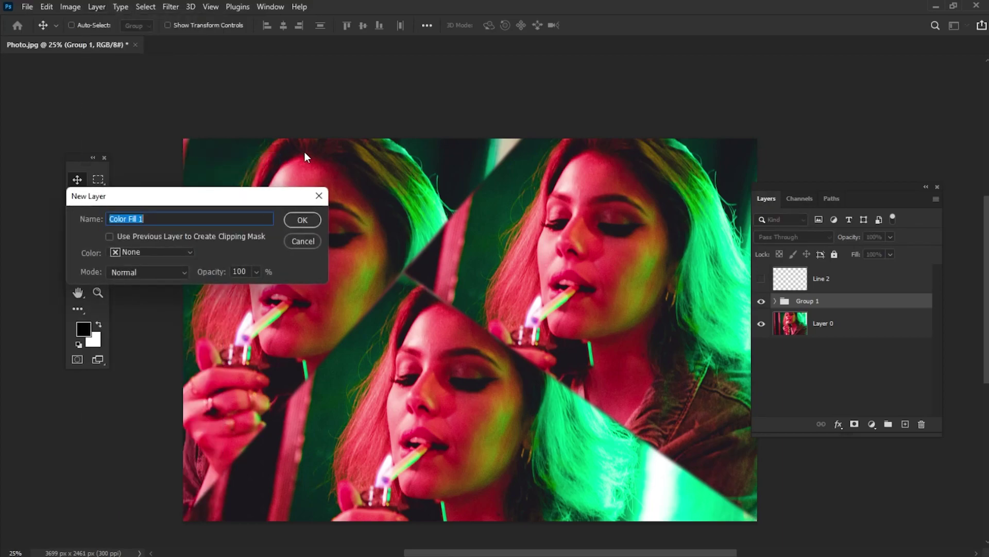
click(303, 221)
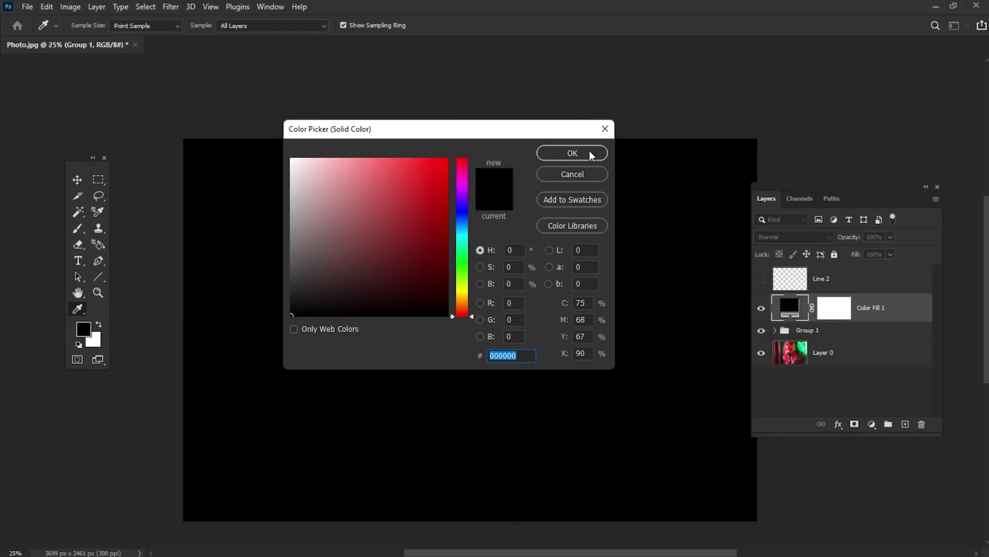
text(ff8400)
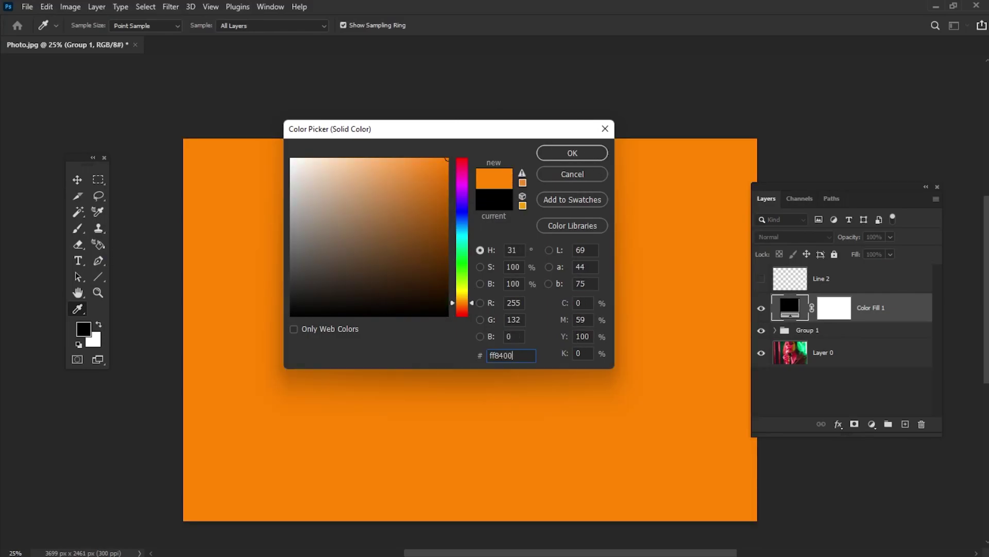
click(590, 151)
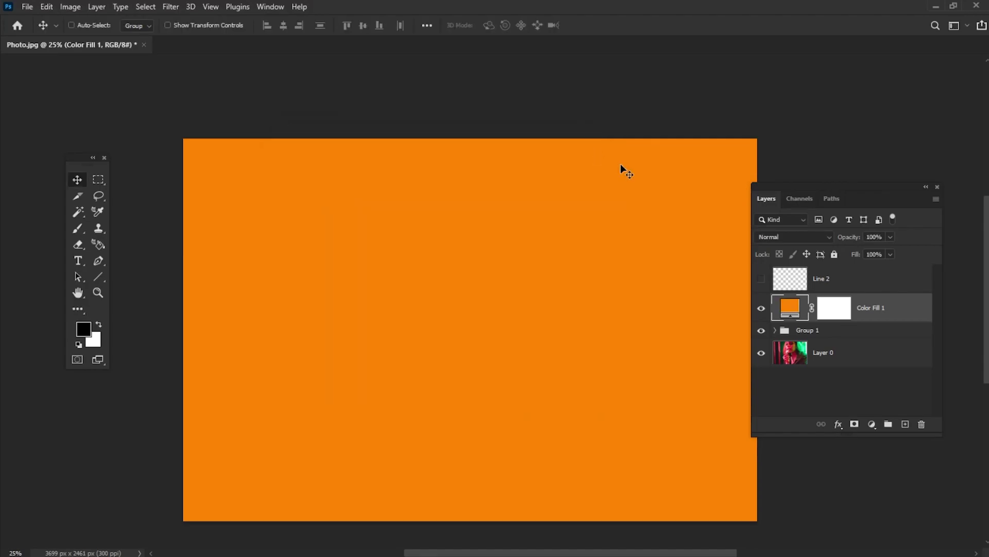
- Set the orange fill to Vivid Light blending at 40% opacity
click(807, 240)
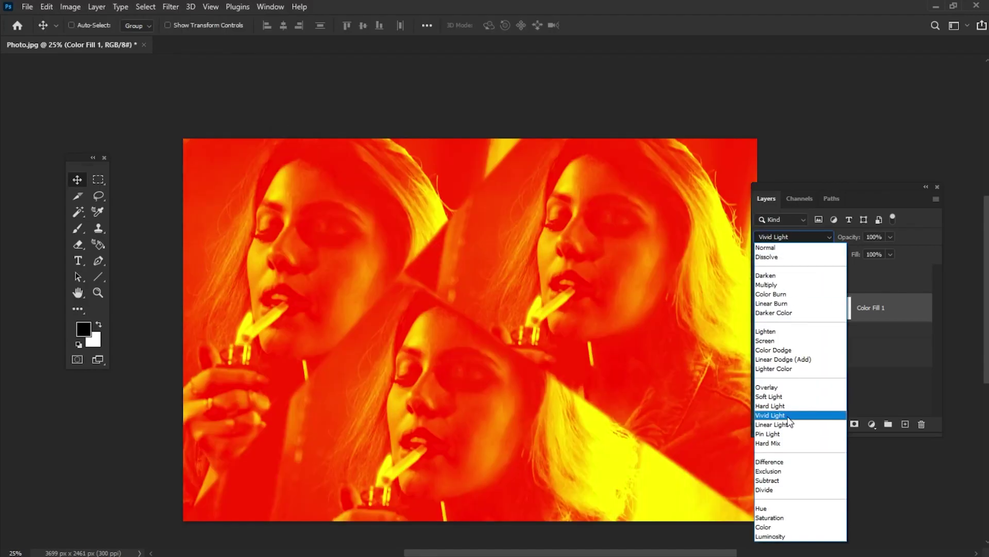
click(786, 416)
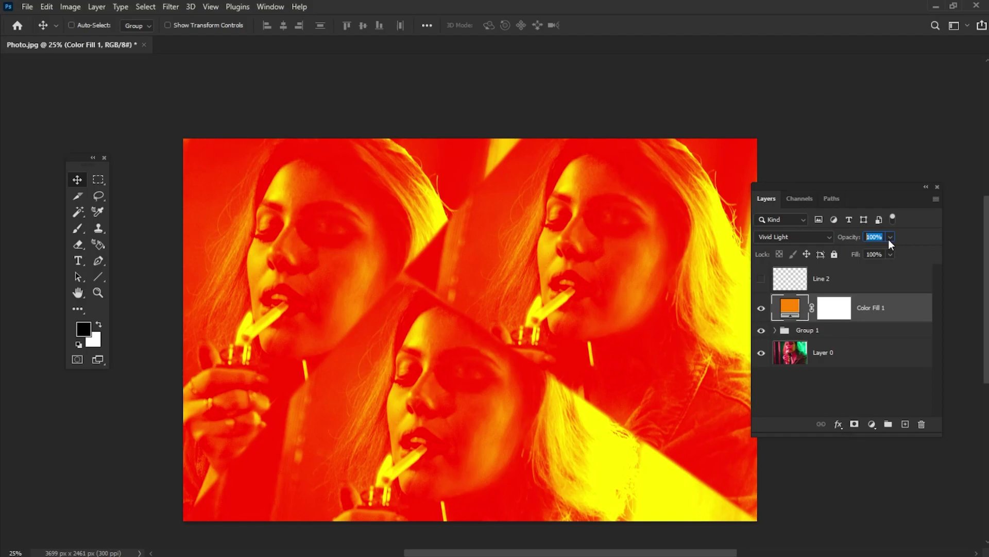
text(40)
key(Return)
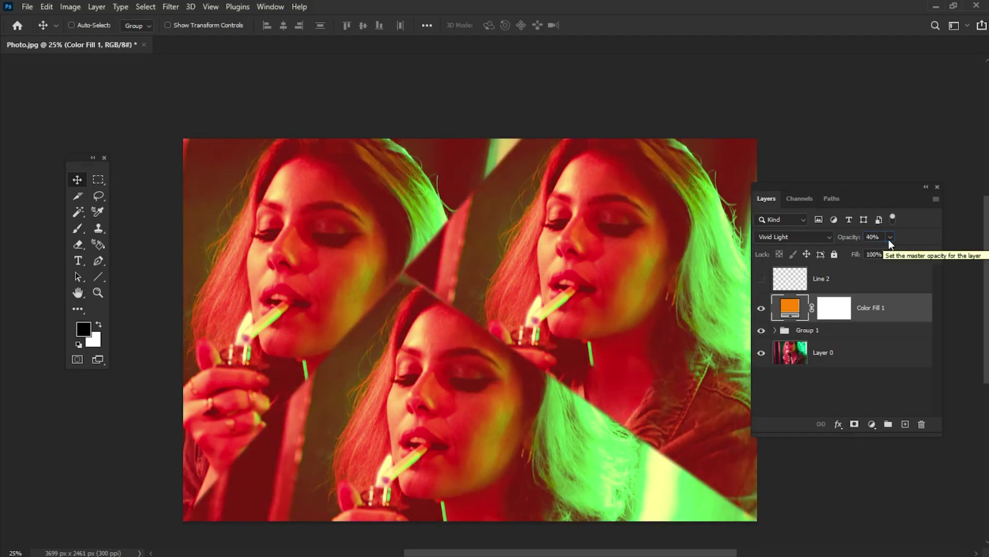
click(843, 333)
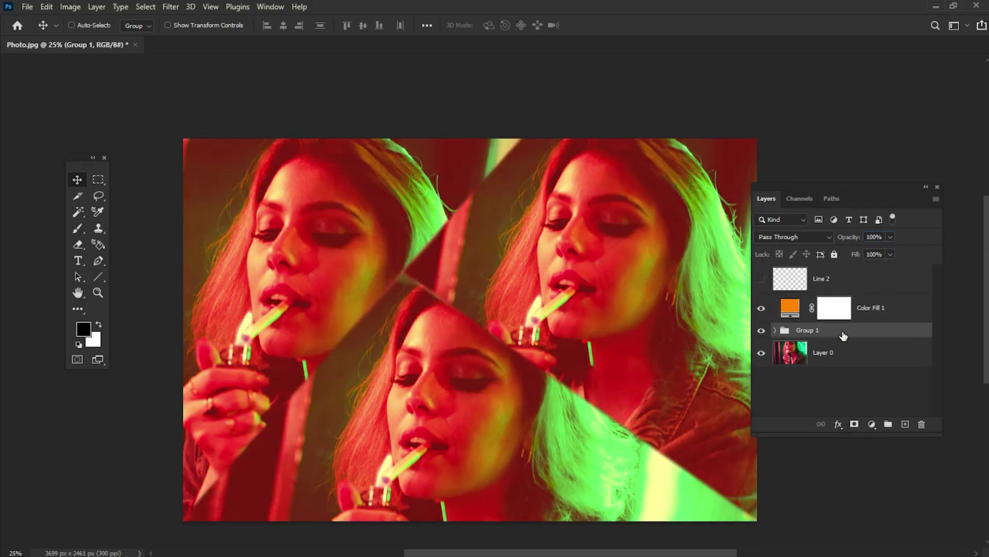
- Duplicate Group 1 and move the copy above Color Fill 1
key(ctrl+j)
drag(843, 334, 850, 294)
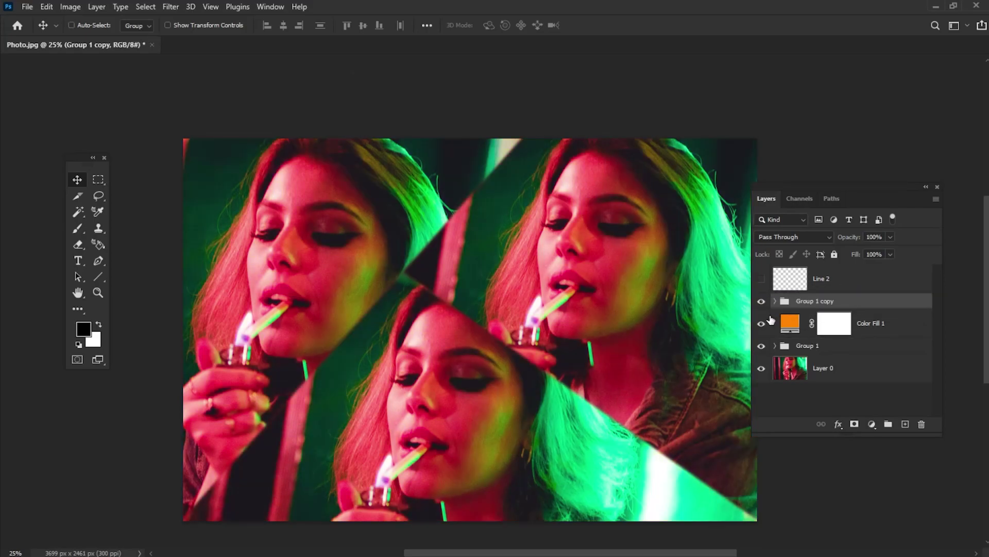
click(776, 345)
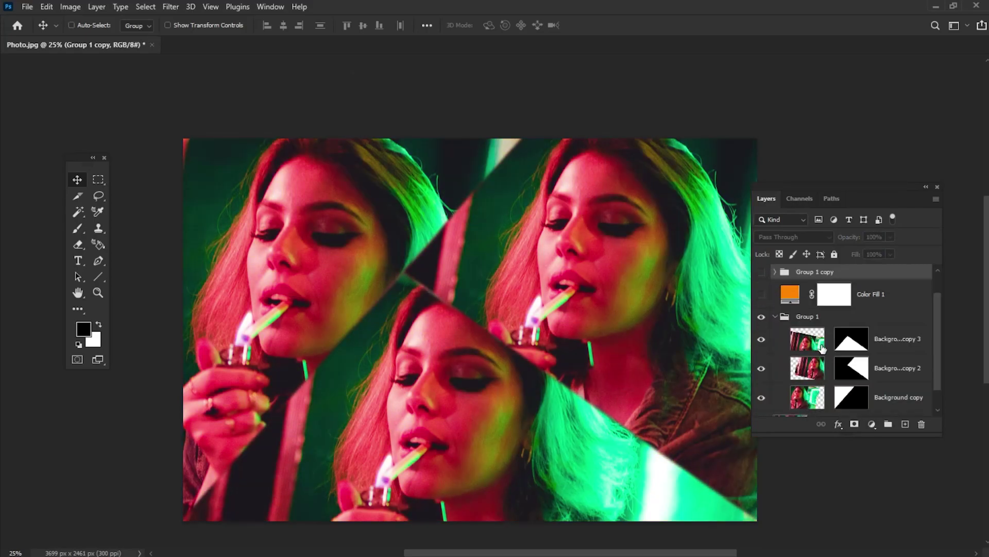
scroll(846, 389, down, 2)
- Nudge the masks of Background copy, copy 2 and copy 3 slightly inside Group 1
click(847, 378)
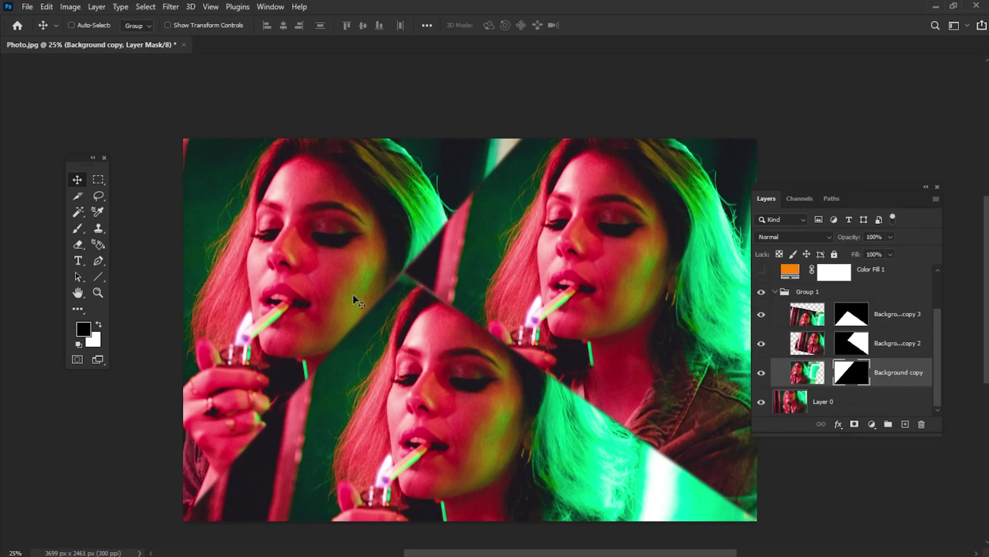
mouse_move(353, 294)
mouse_down()
mouse_move(320, 232)
mouse_move(304, 228)
mouse_up()
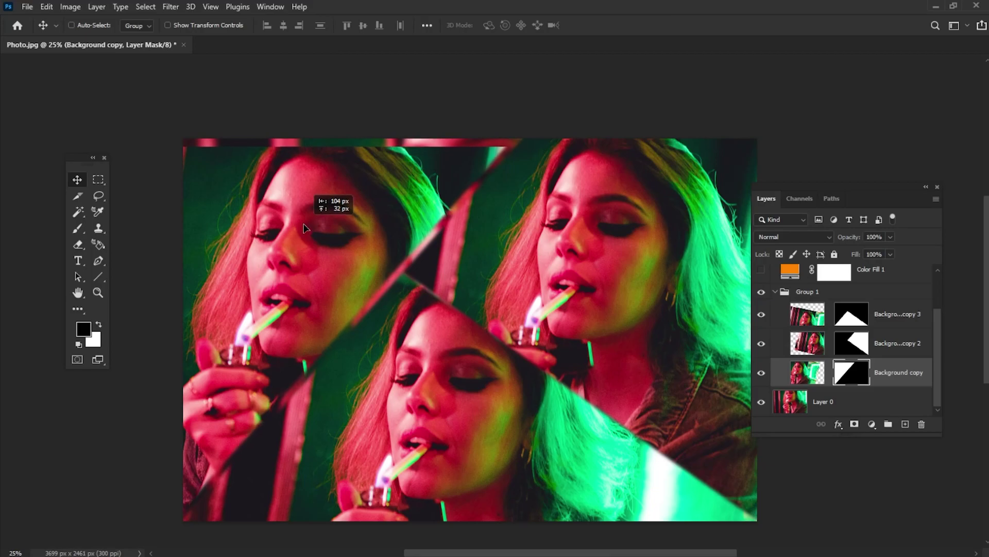
click(850, 342)
drag(646, 278, 658, 270)
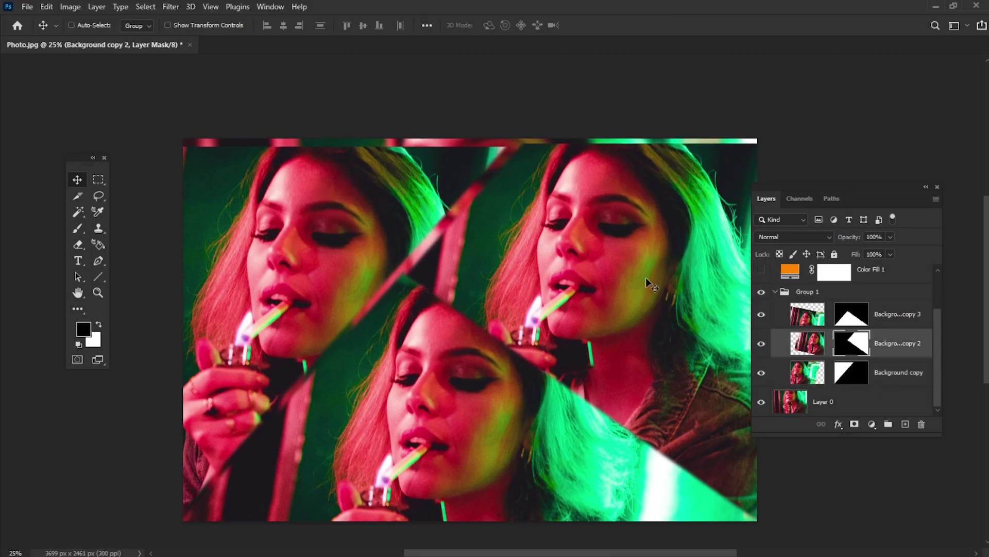
click(851, 314)
drag(423, 306, 425, 312)
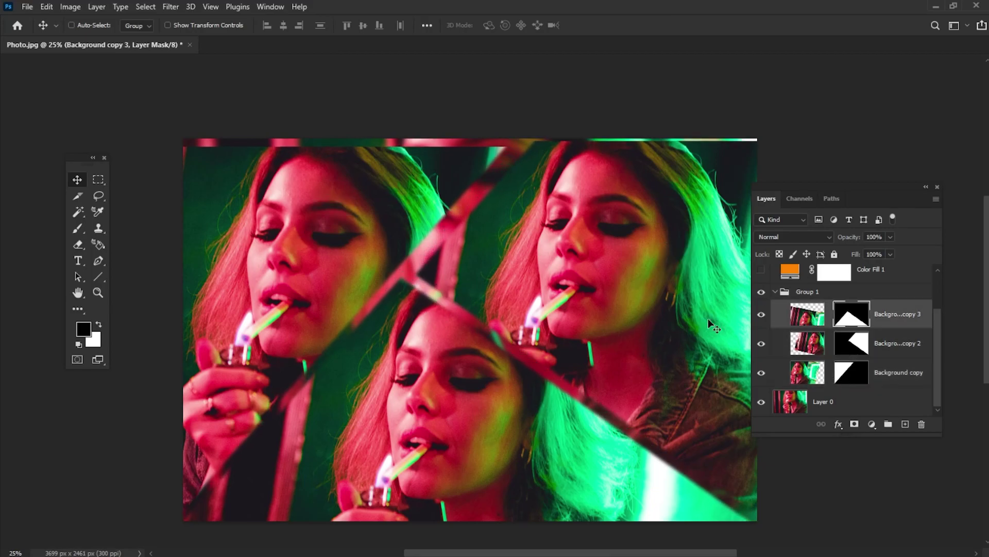
click(776, 292)
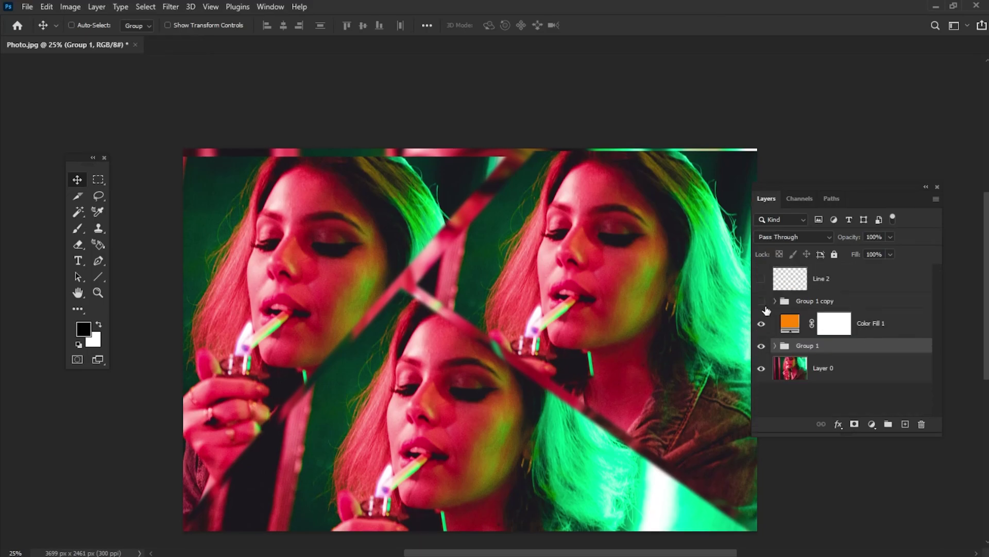
- Show Group 1 copy, exclude its green channel, and offset it about 40 px sideways
click(762, 302)
click(856, 306)
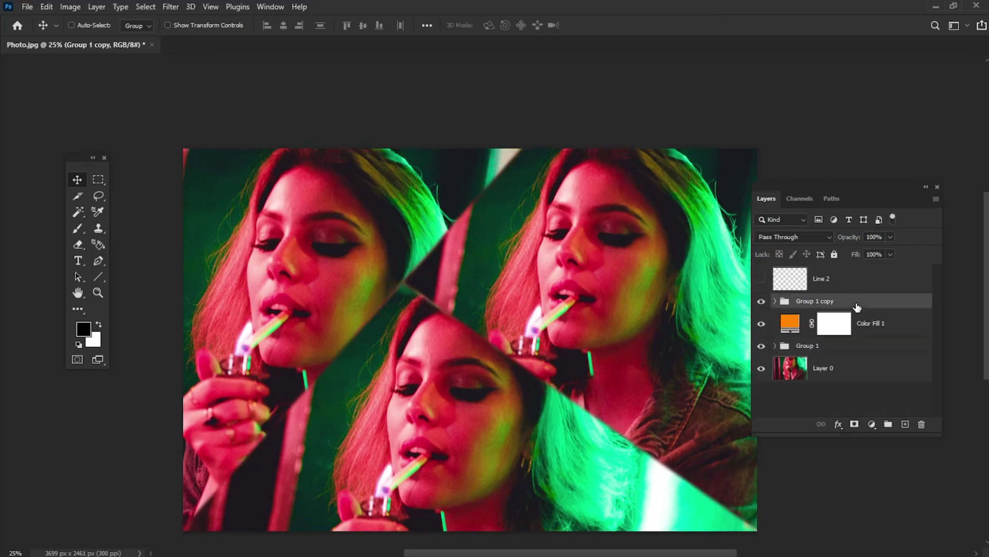
double_click(857, 306)
click(455, 239)
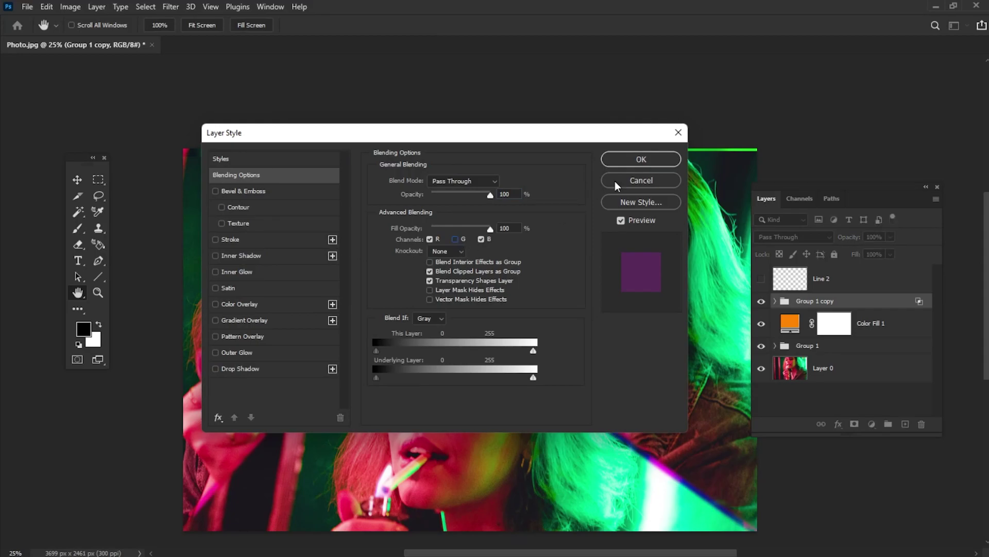
click(639, 160)
drag(583, 268, 578, 268)
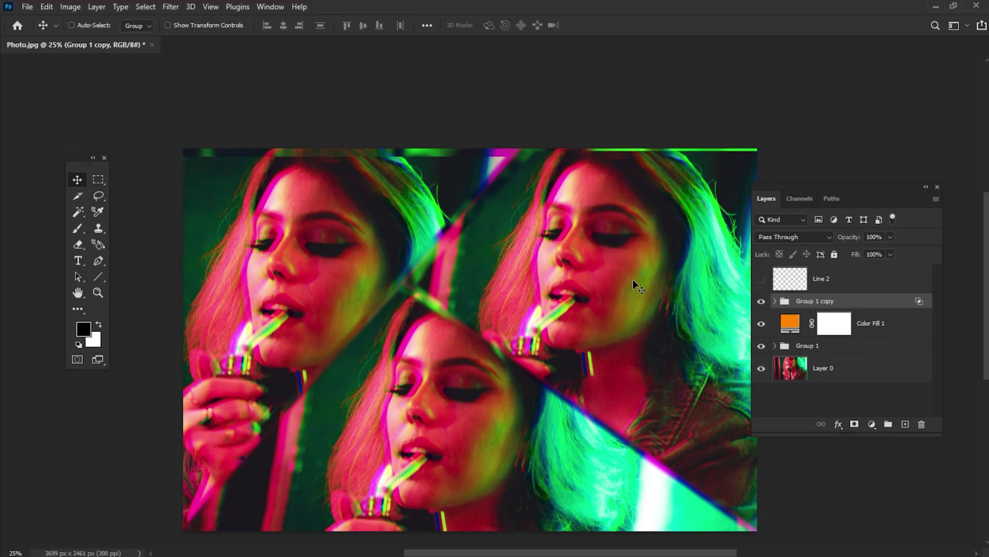
- Convert the layers down to Layer 0 into a single smart object
shift+click(863, 380)
right_click(863, 377)
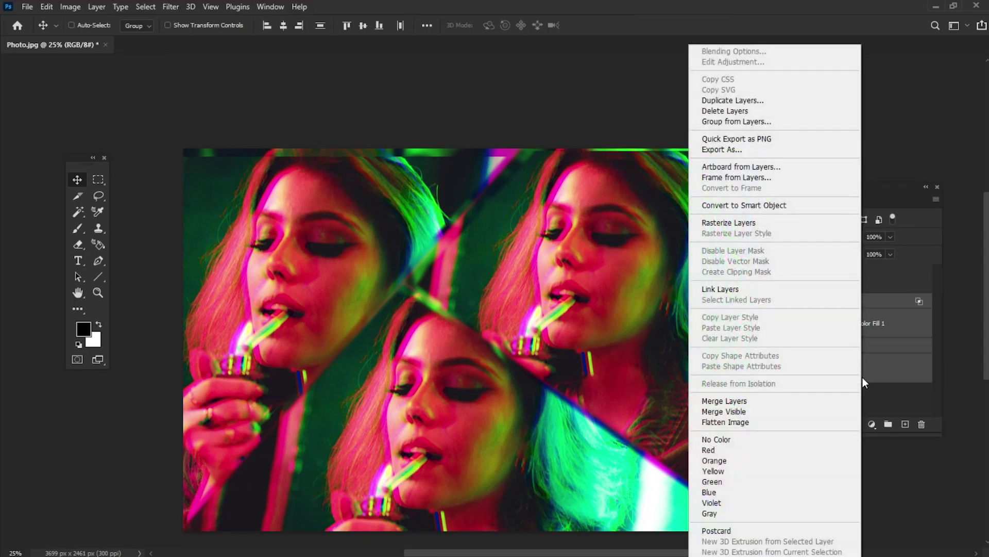
click(719, 208)
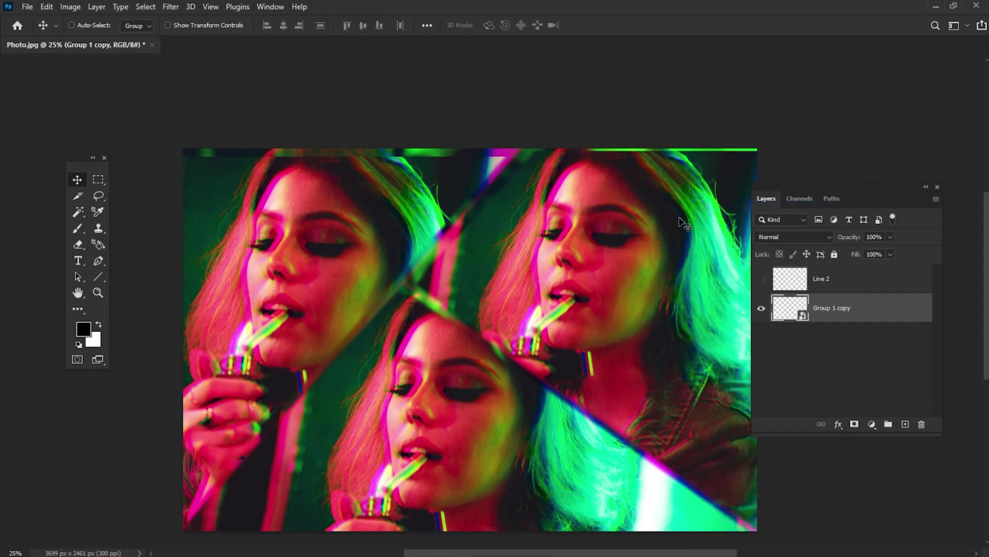
- Apply a 2-pixel Gaussian Blur to the smart object
click(171, 7)
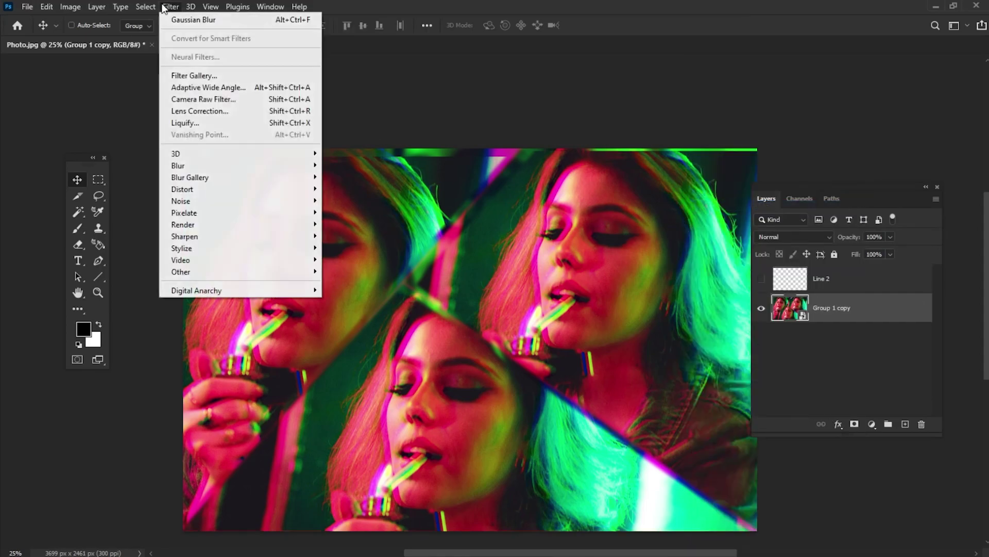
mouse_move(178, 165)
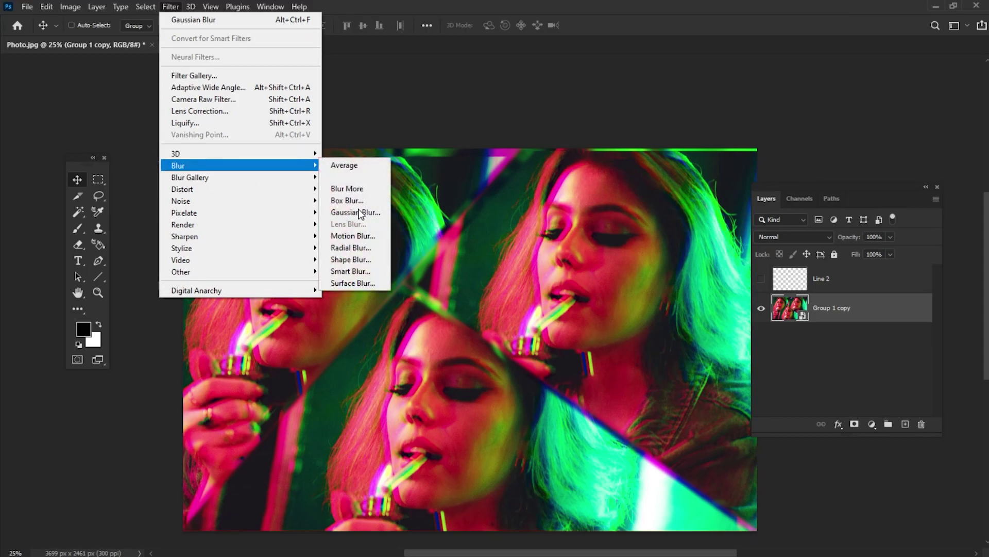
click(360, 212)
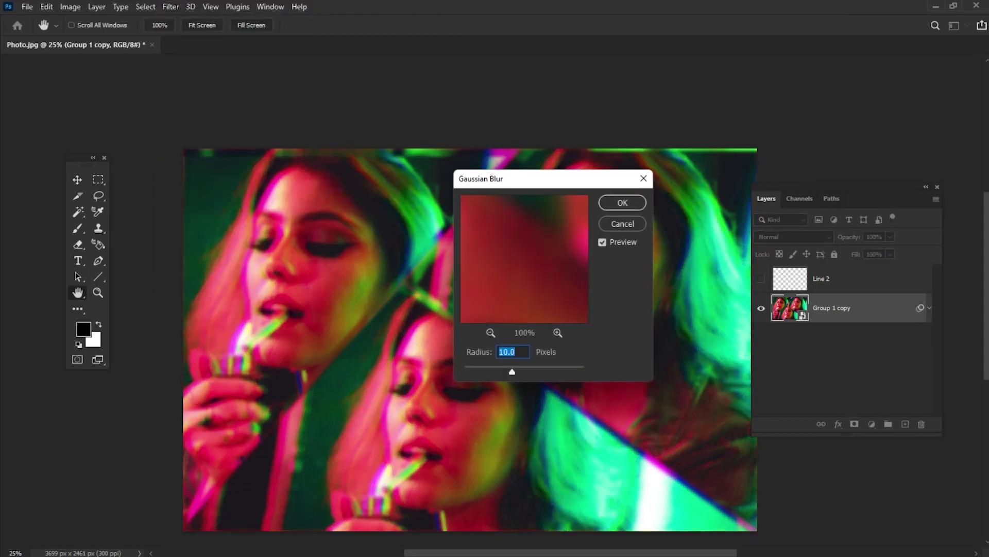
text(2)
click(626, 202)
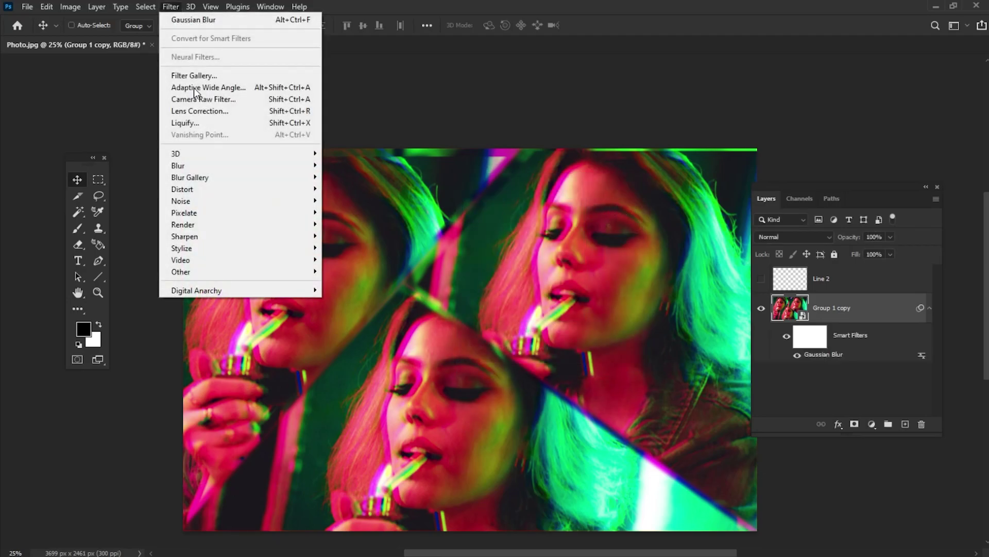
- Add 2% noise to the smart object
mouse_move(182, 201)
click(342, 203)
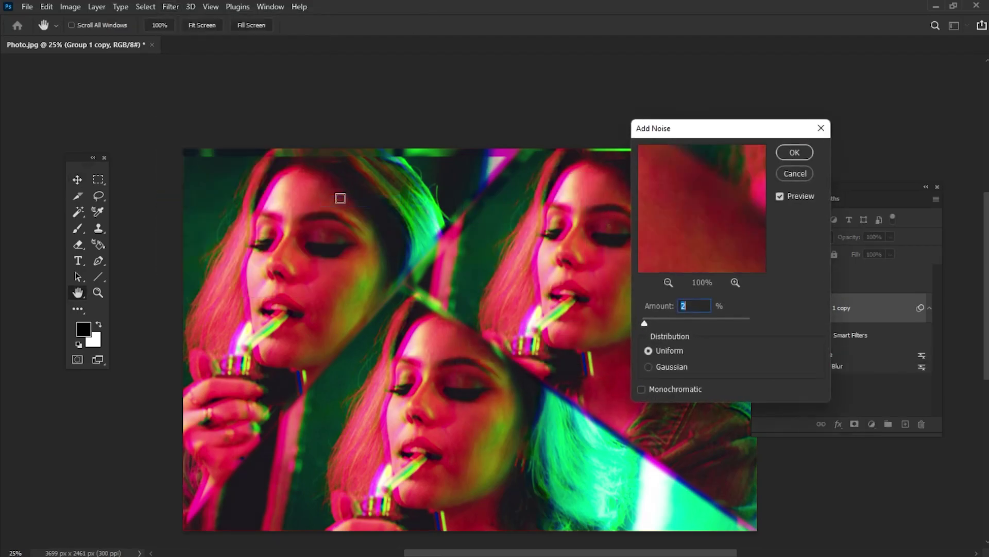
drag(758, 135, 458, 137)
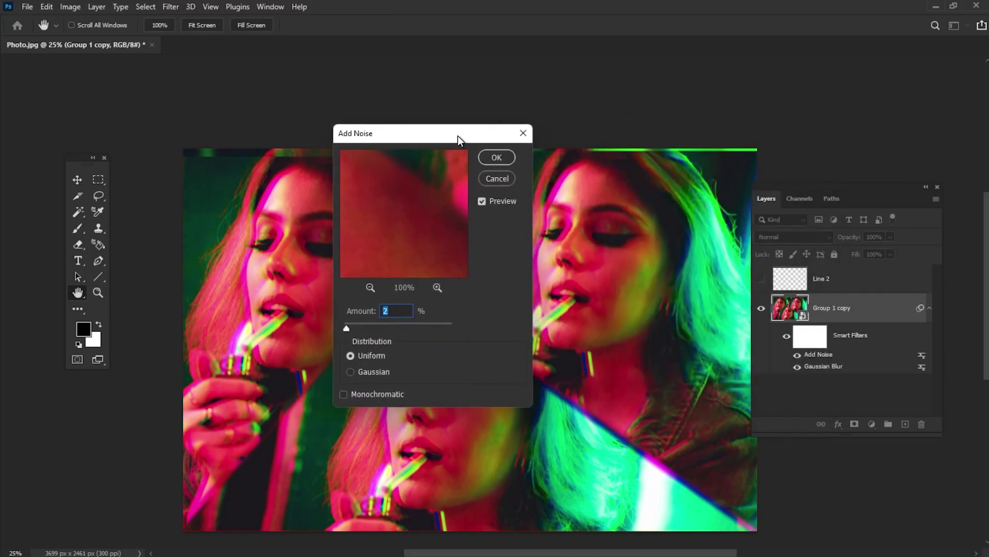
click(499, 157)
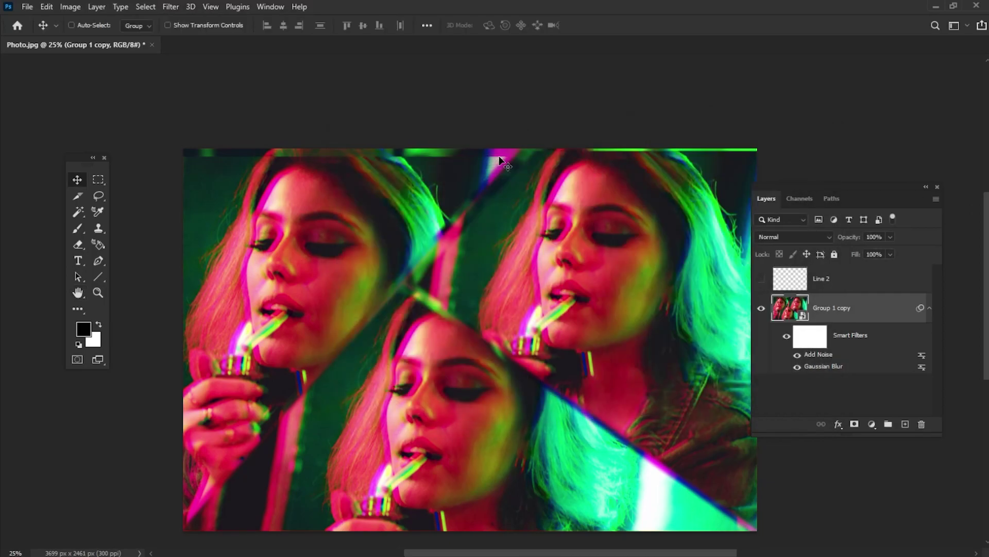
- Create a Curves 1 adjustment layer above the smart object at 75% opacity
click(96, 7)
mouse_move(135, 170)
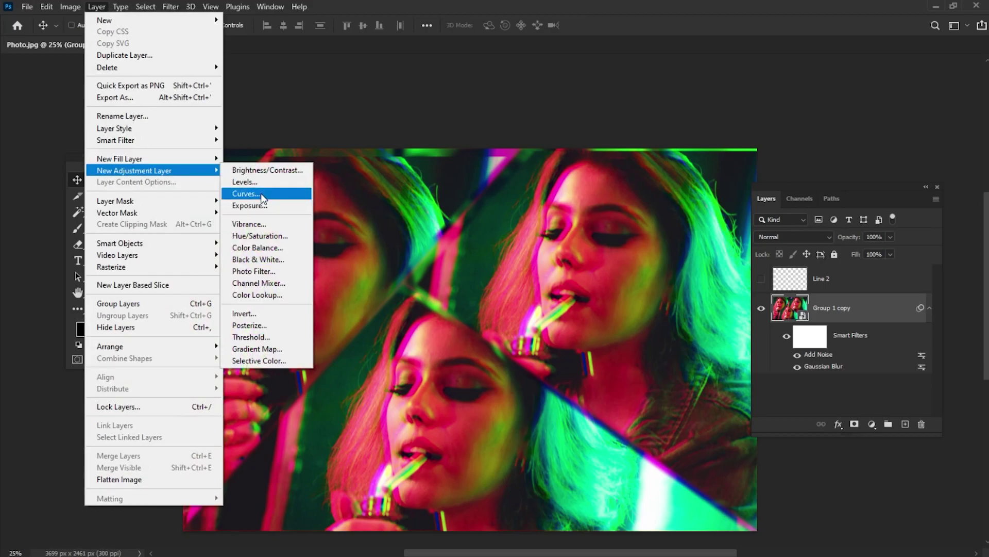
click(261, 194)
click(299, 221)
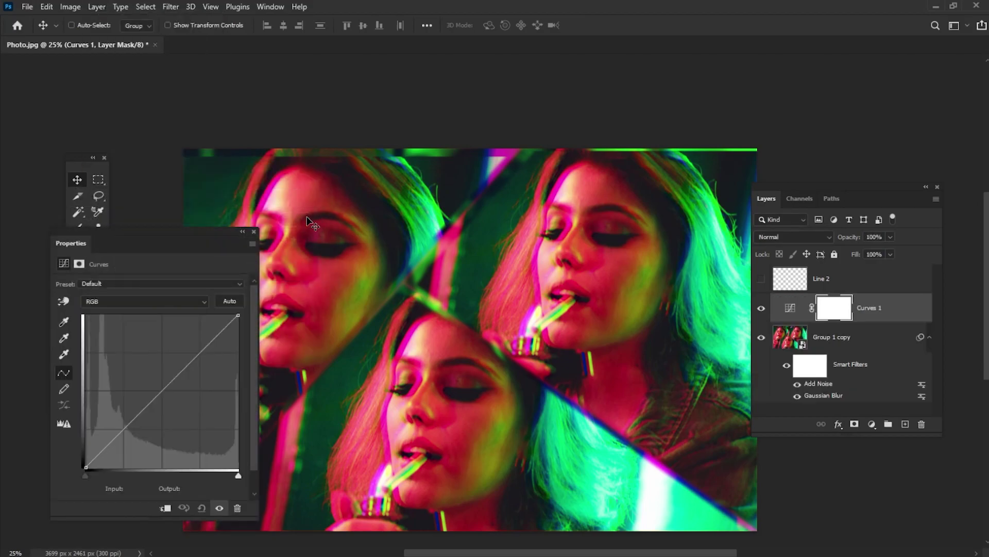
text(75)
key(Return)
mouse_move(205, 228)
mouse_down()
mouse_move(416, 217)
mouse_move(470, 202)
mouse_up()
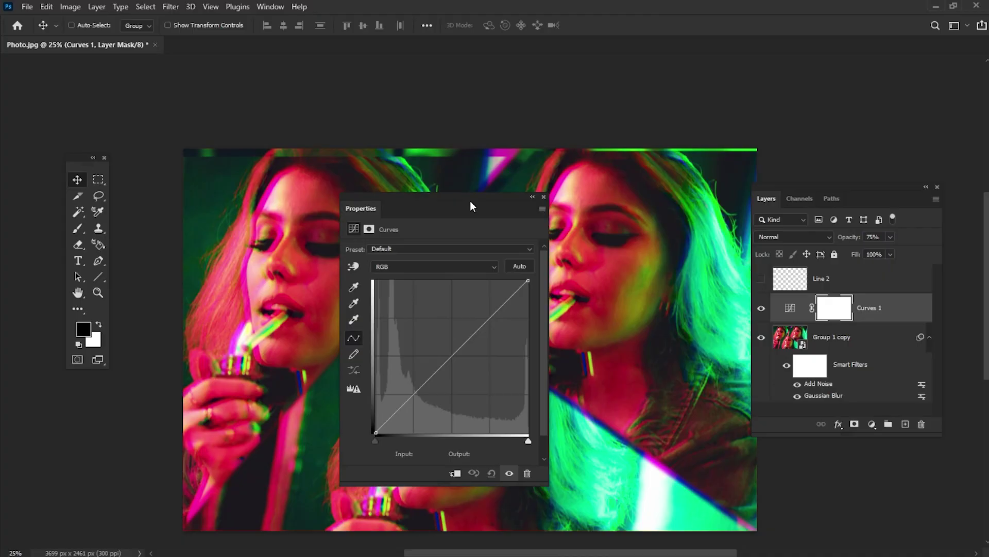